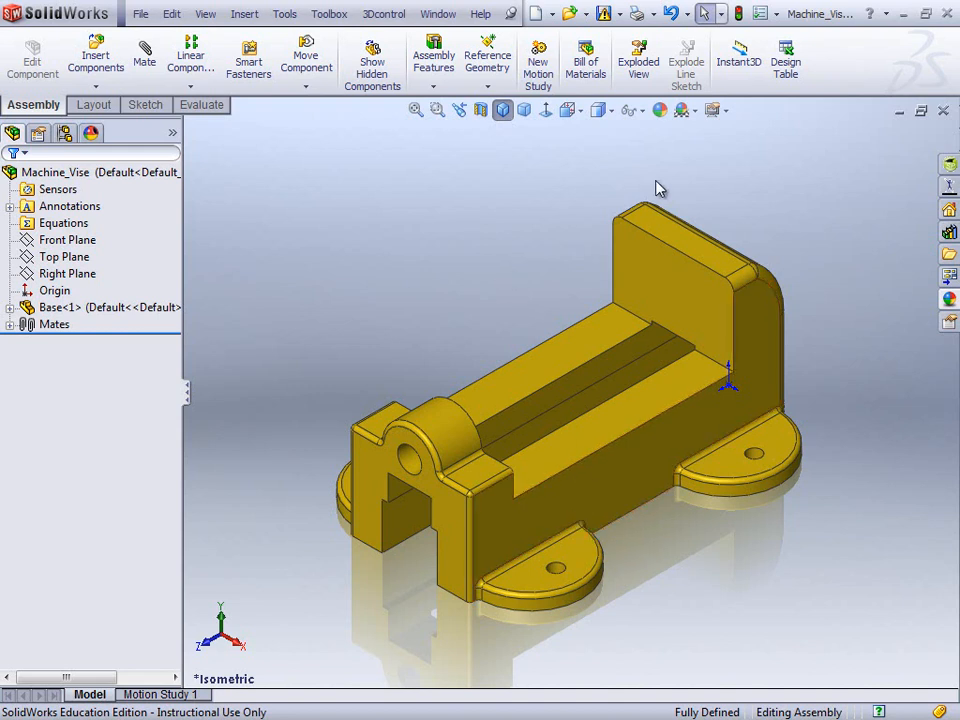
- Check in the Assemblies system options that new components are saved to external files
click(779, 15)
click(786, 34)
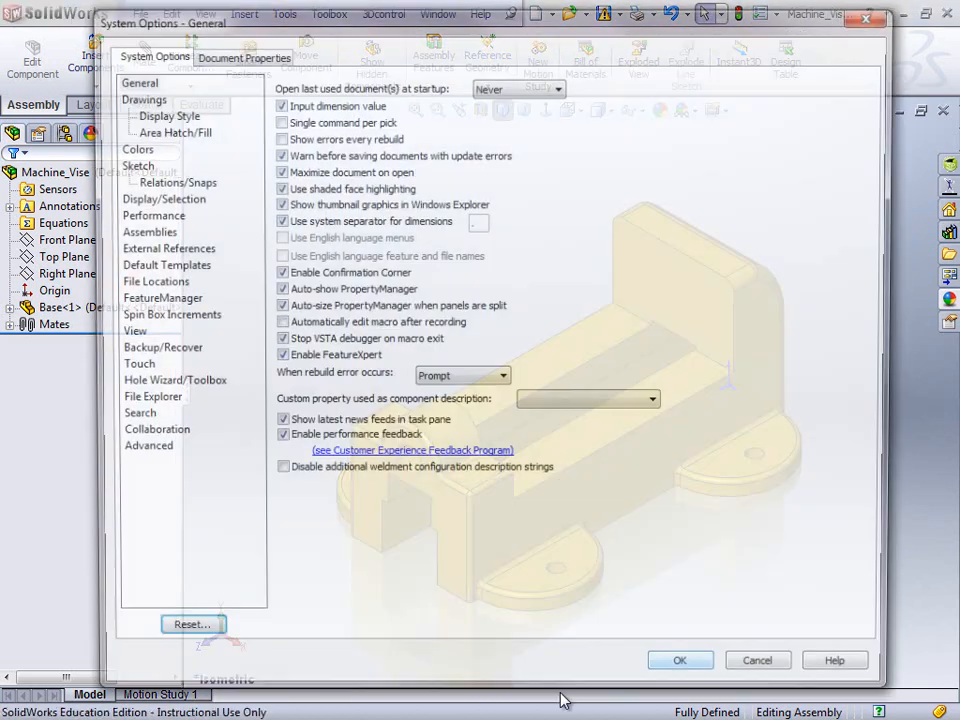
click(141, 234)
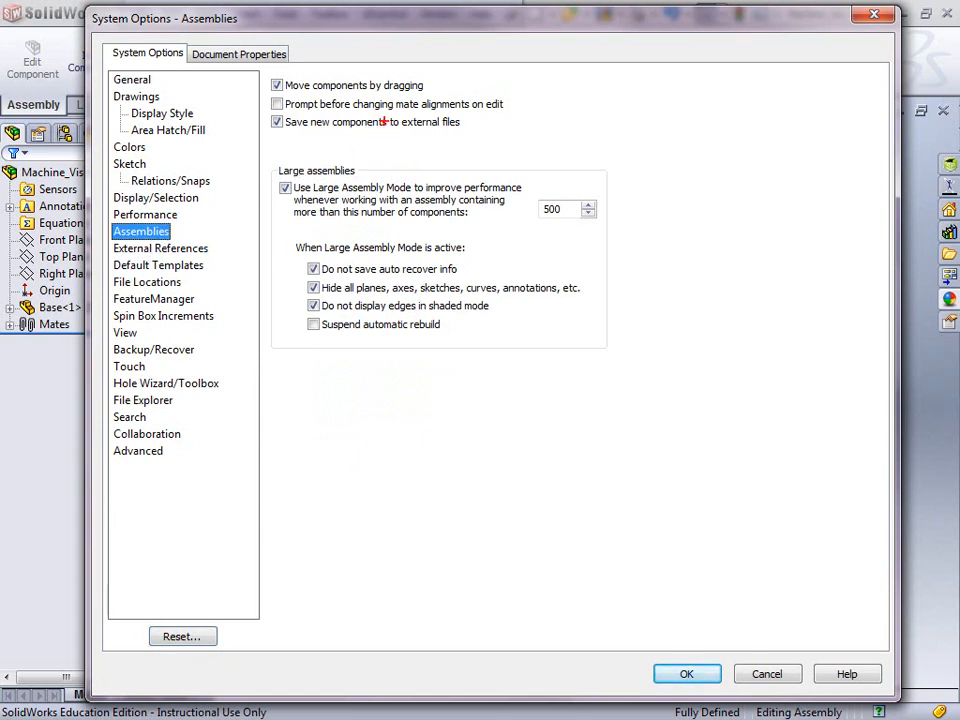
mouse_move(375, 112)
mouse_down()
mouse_move(284, 116)
mouse_move(306, 135)
mouse_move(475, 133)
mouse_move(374, 114)
mouse_up()
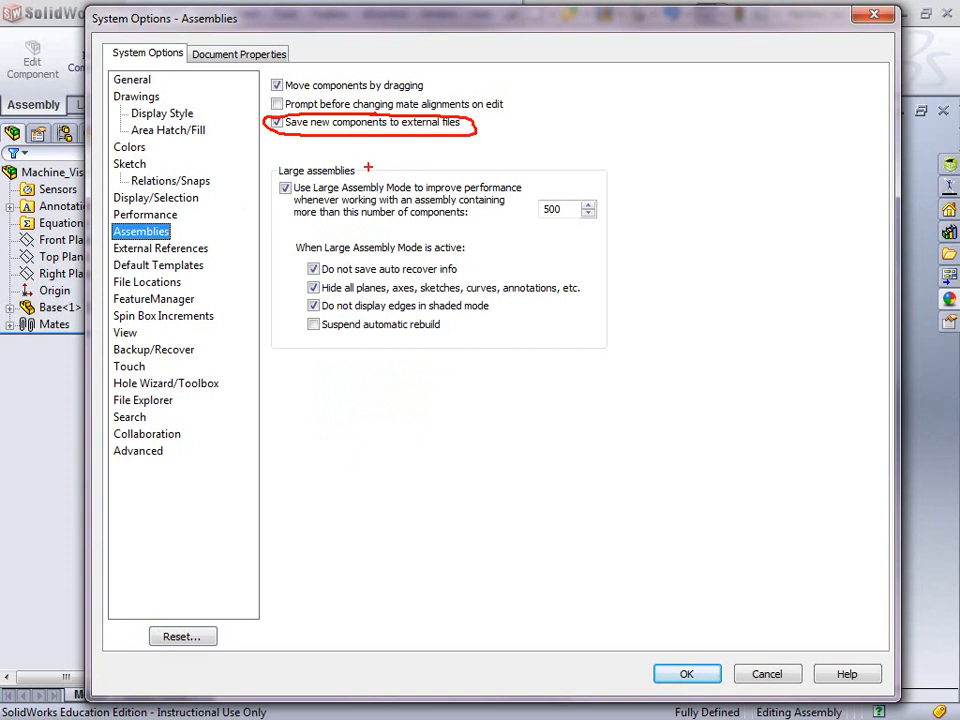
mouse_move(176, 224)
mouse_down()
mouse_move(129, 226)
mouse_move(119, 236)
mouse_move(170, 240)
mouse_move(176, 225)
mouse_up()
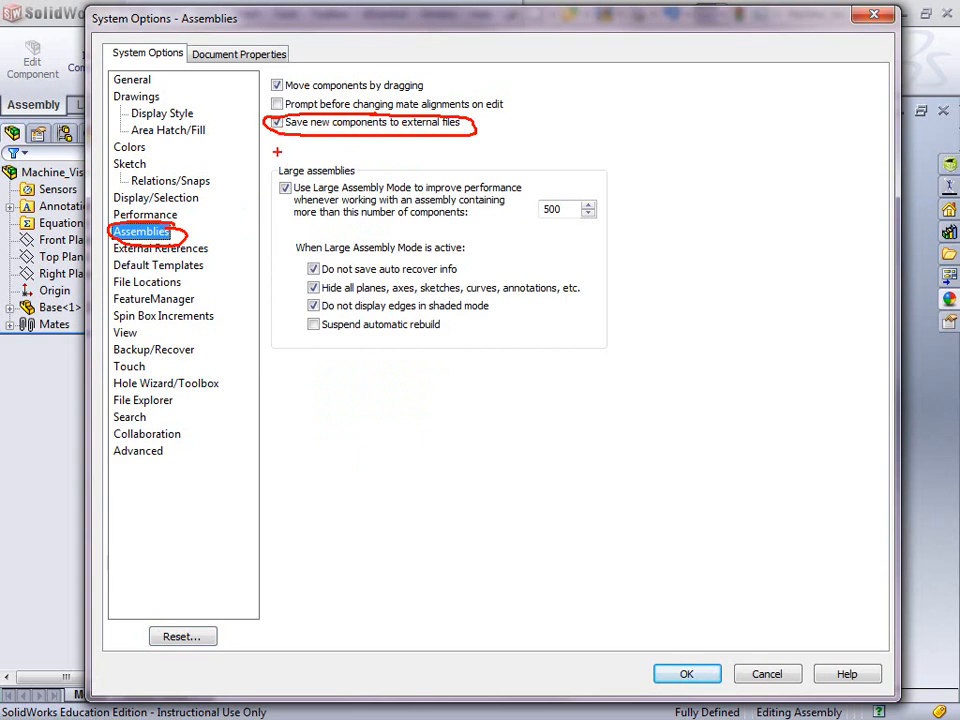
key(Escape)
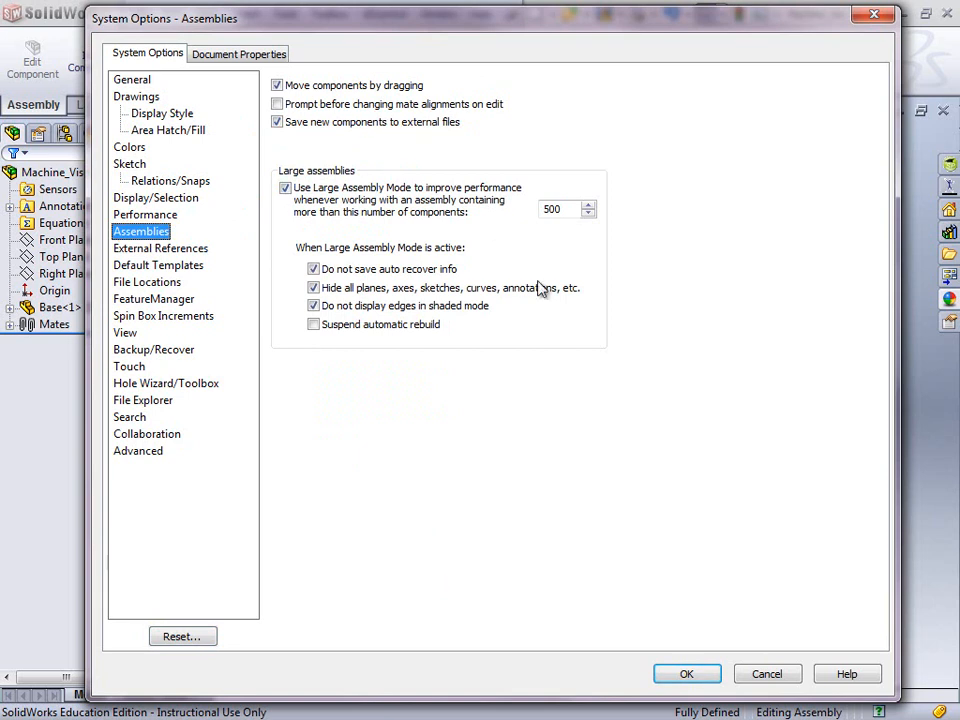
click(690, 672)
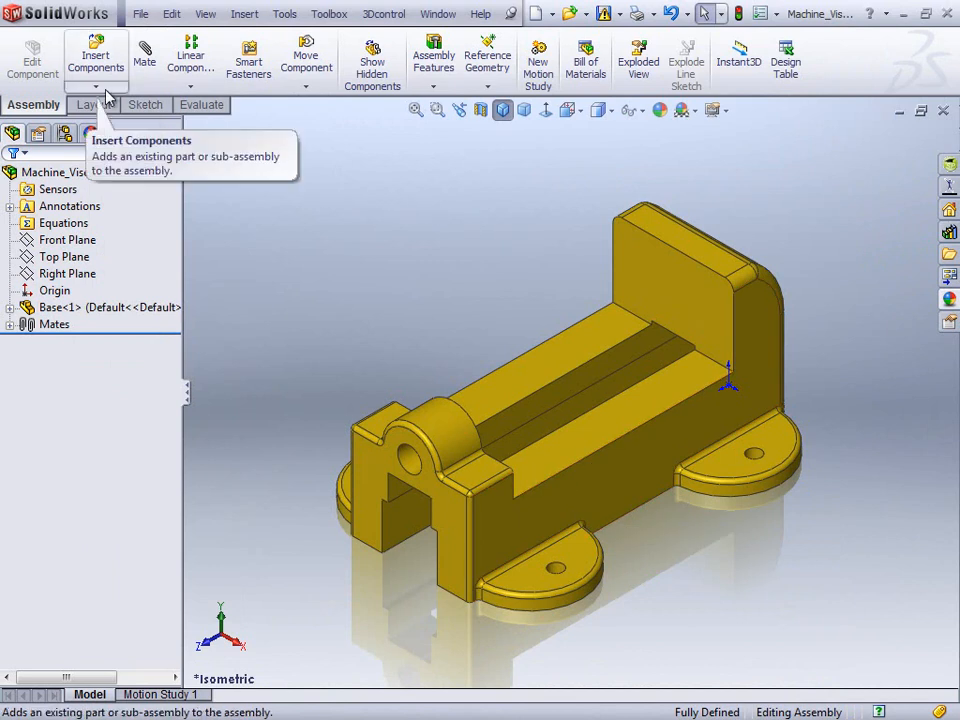
- Insert a new part into the Machine_Vise assembly using the Part template
click(96, 60)
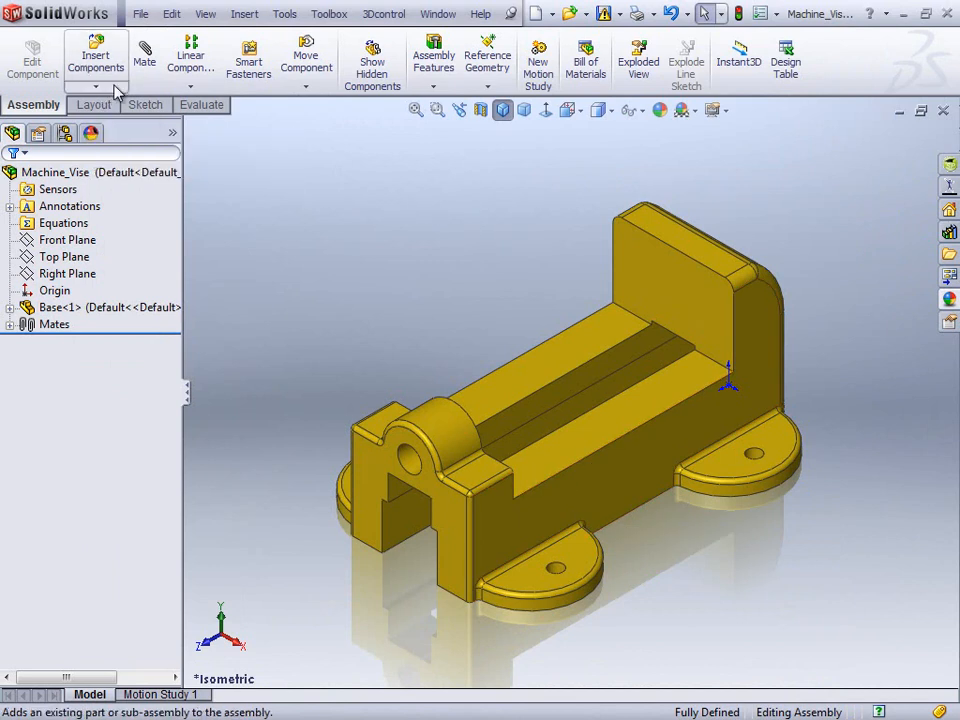
click(116, 90)
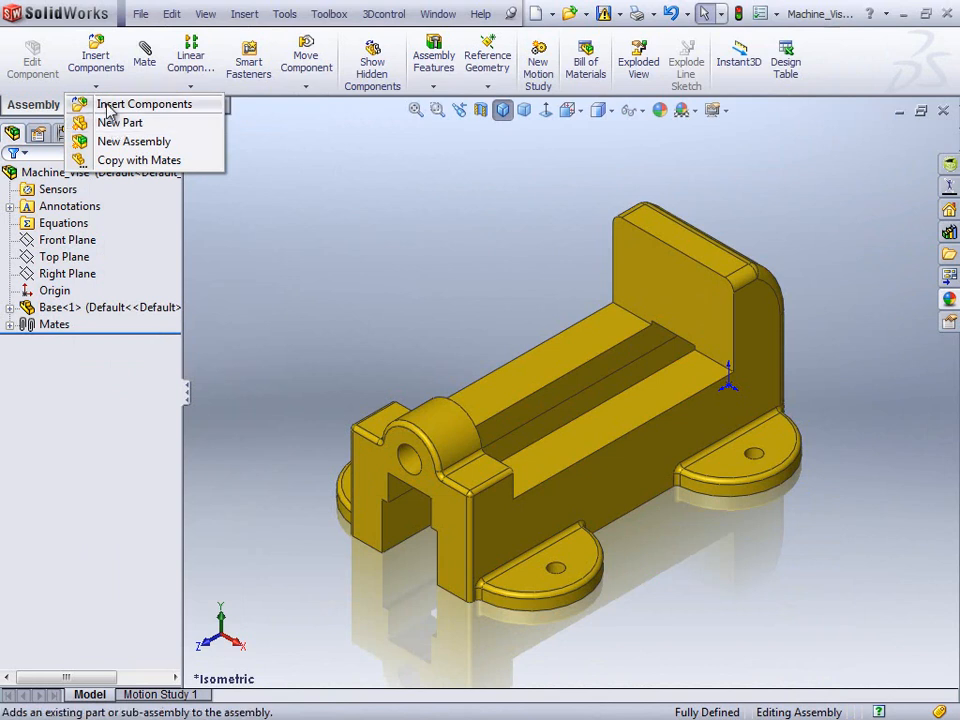
click(110, 126)
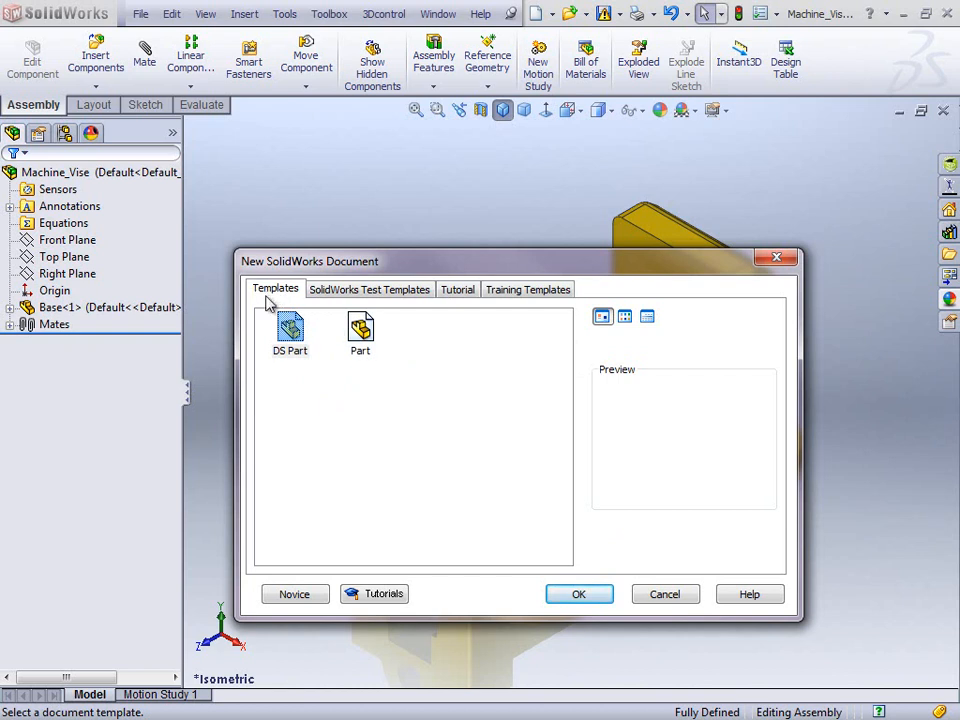
click(360, 328)
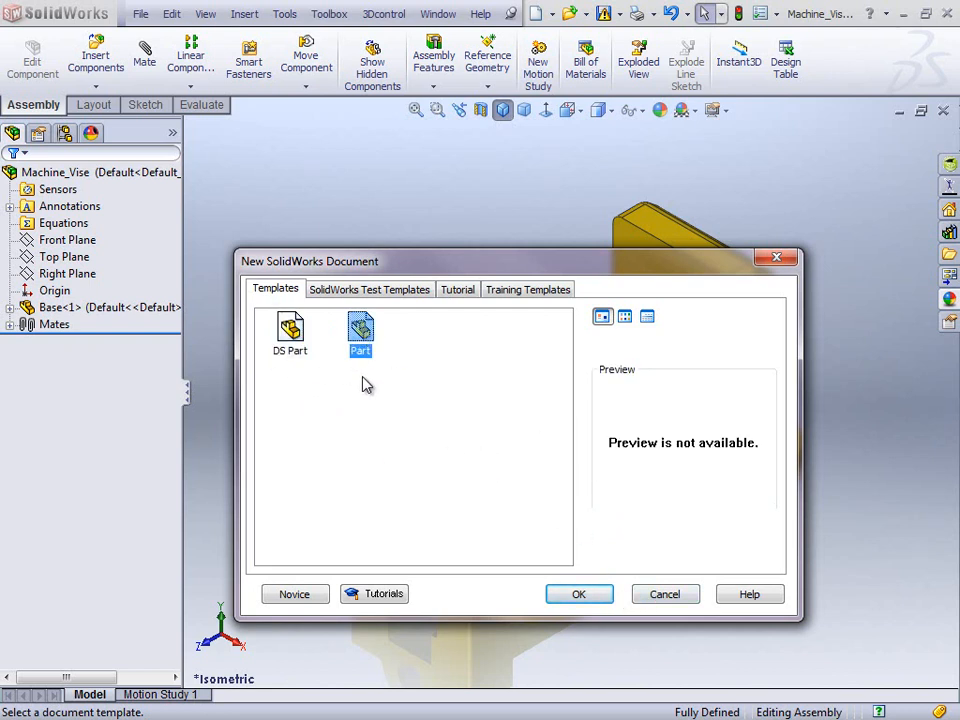
click(580, 595)
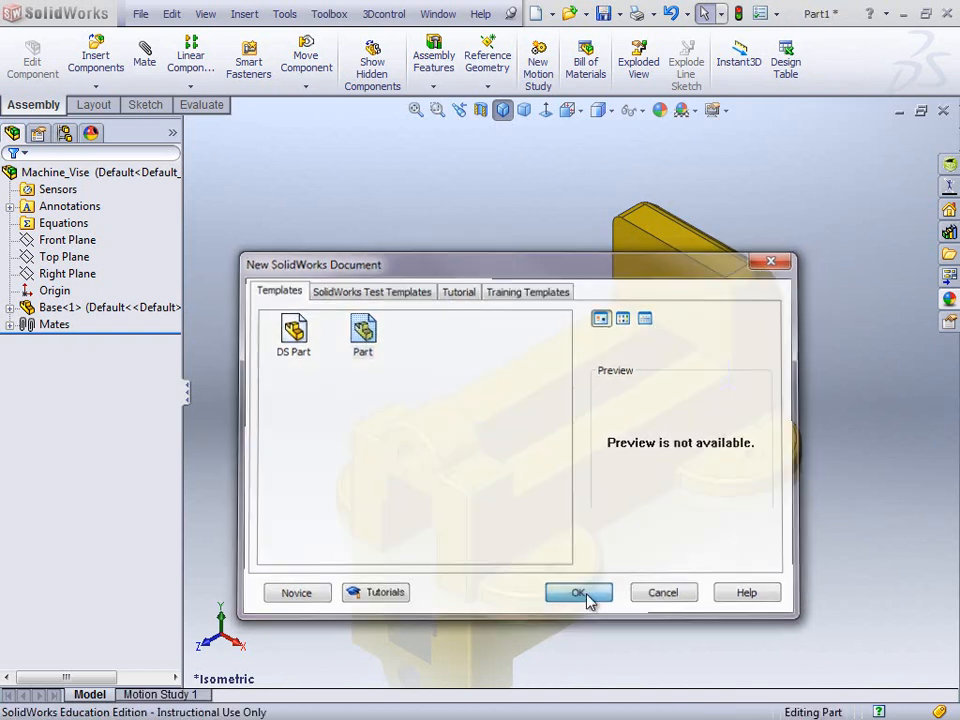
- Save the new part as Jaw Plate in the Case Study folder
key(ctrl+s)
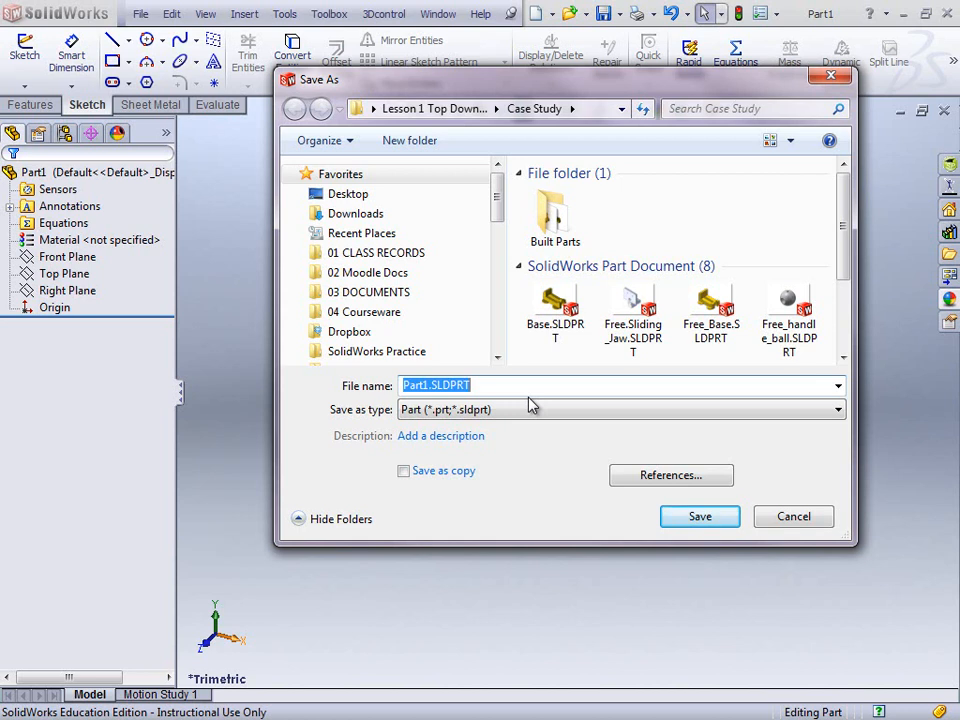
text(Jaw)
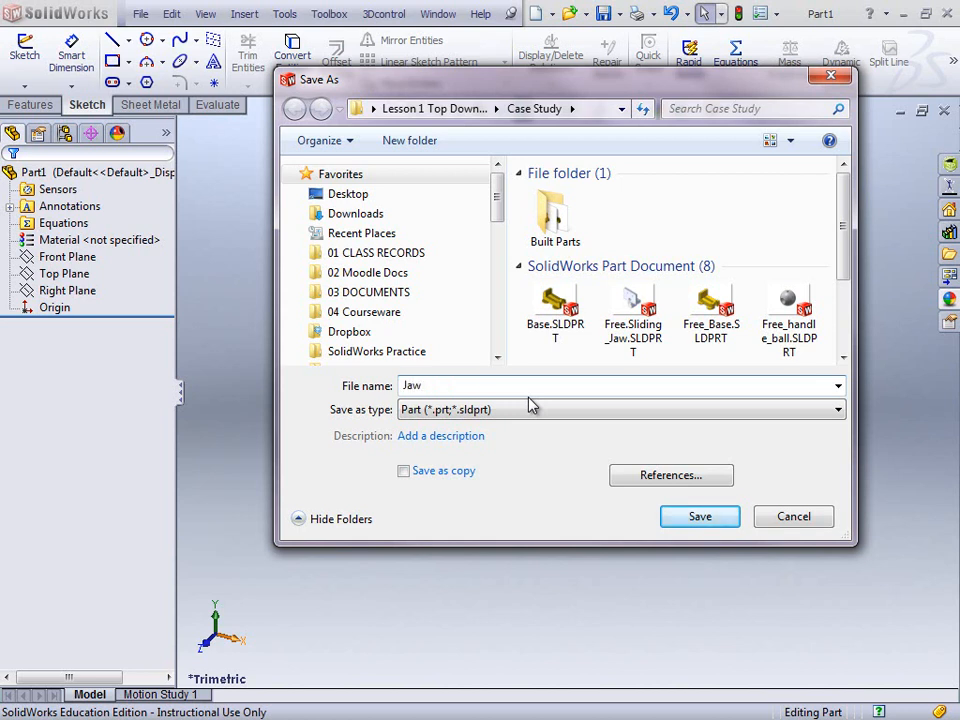
text( Plate)
click(697, 517)
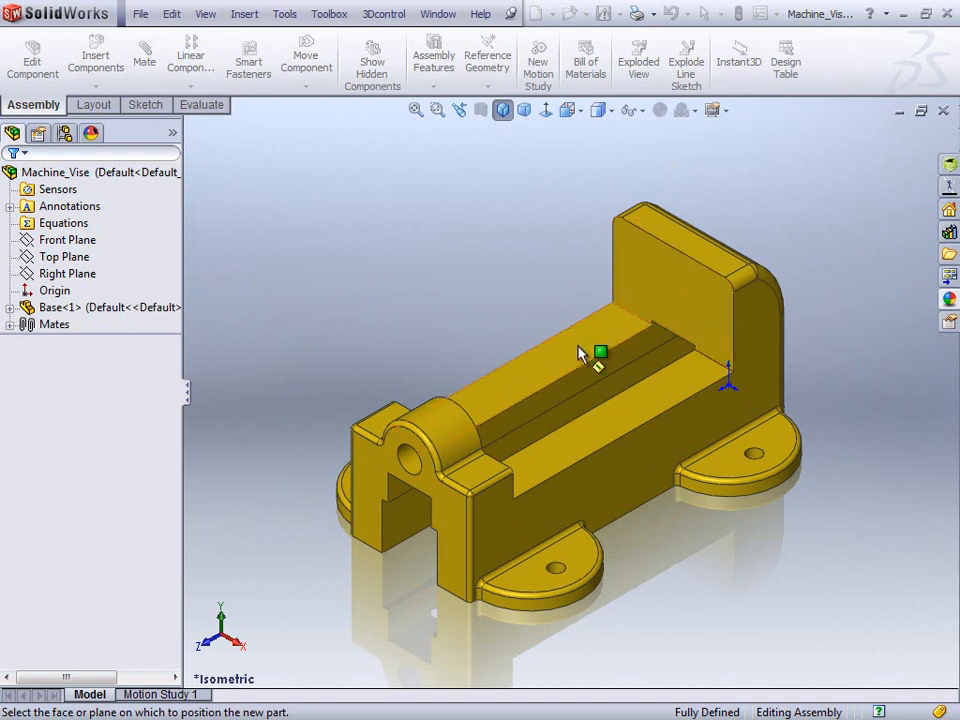
- Place the new part on the inner face of the base's upright jaw and expand Jaw Plate in the feature tree
click(648, 281)
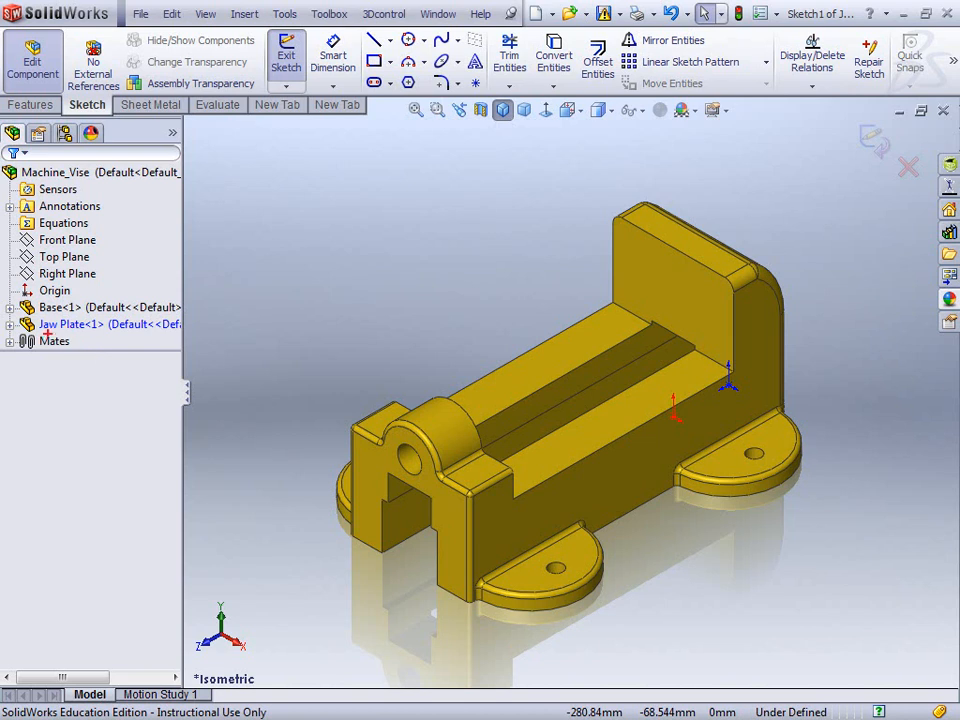
mouse_move(30, 334)
mouse_down()
mouse_move(180, 331)
mouse_move(160, 309)
mouse_move(16, 312)
mouse_move(18, 335)
mouse_move(55, 337)
mouse_up()
key(Escape)
click(9, 325)
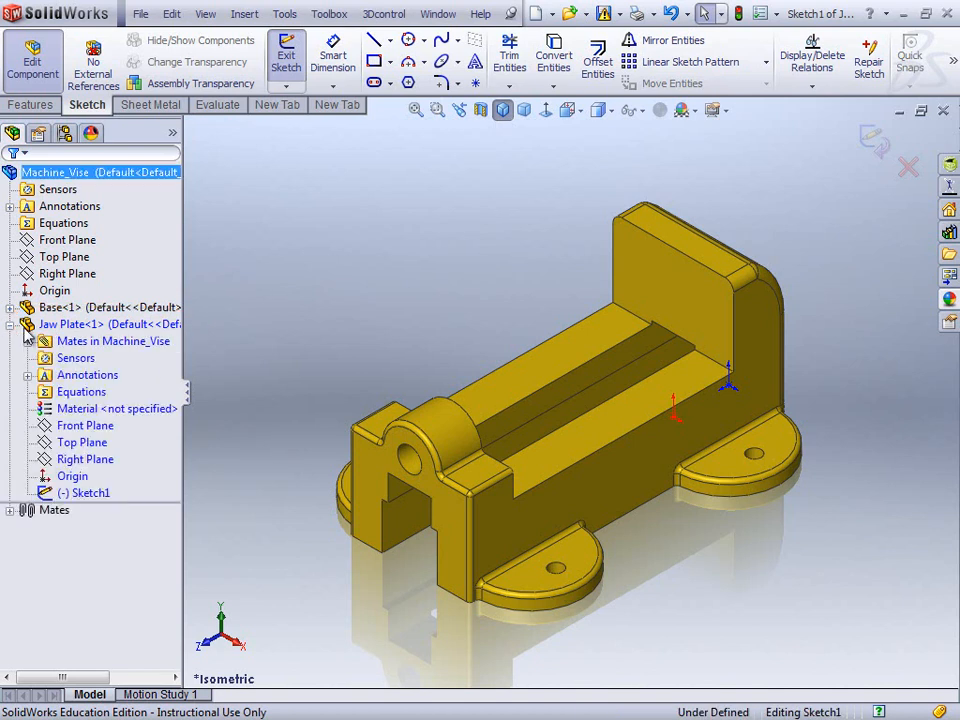
click(85, 494)
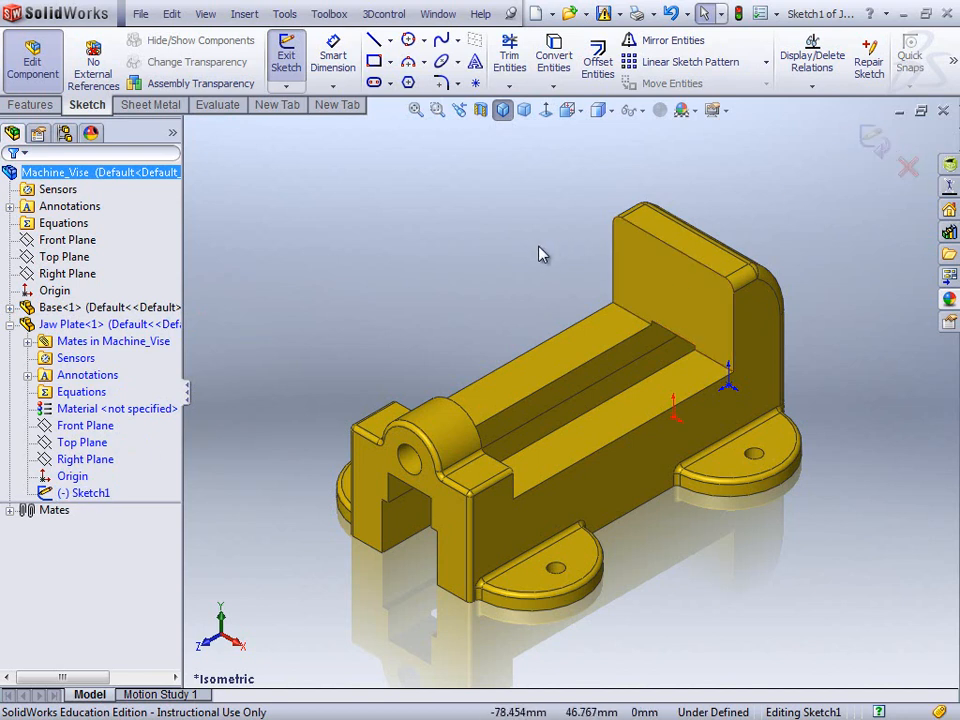
- Convert the edges of the base's upright jaw face into entities of the Jaw Plate sketch
click(650, 273)
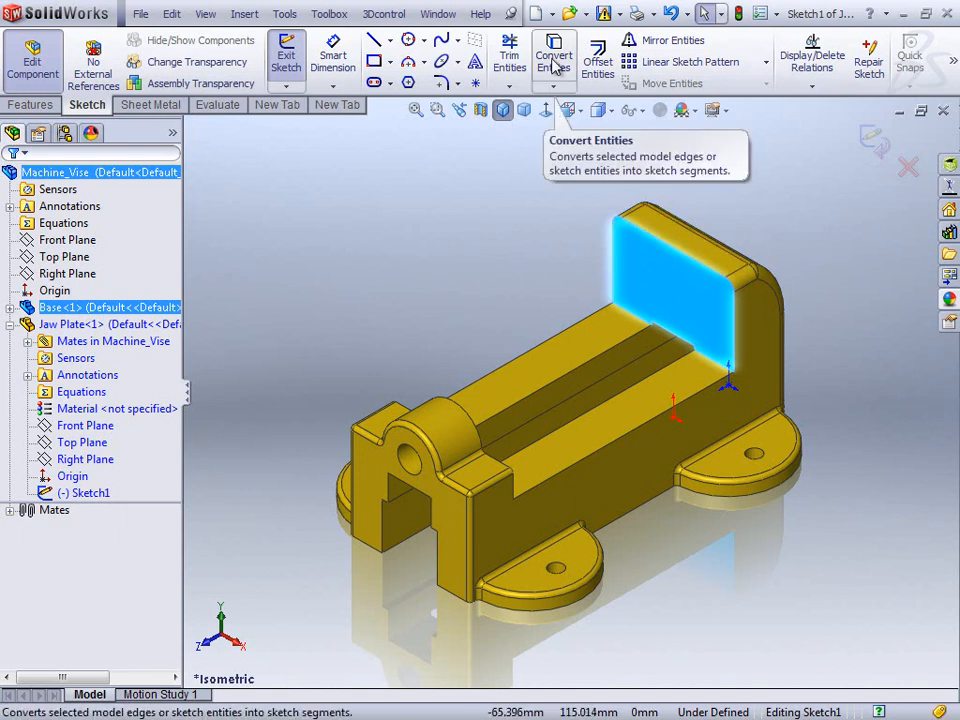
click(555, 60)
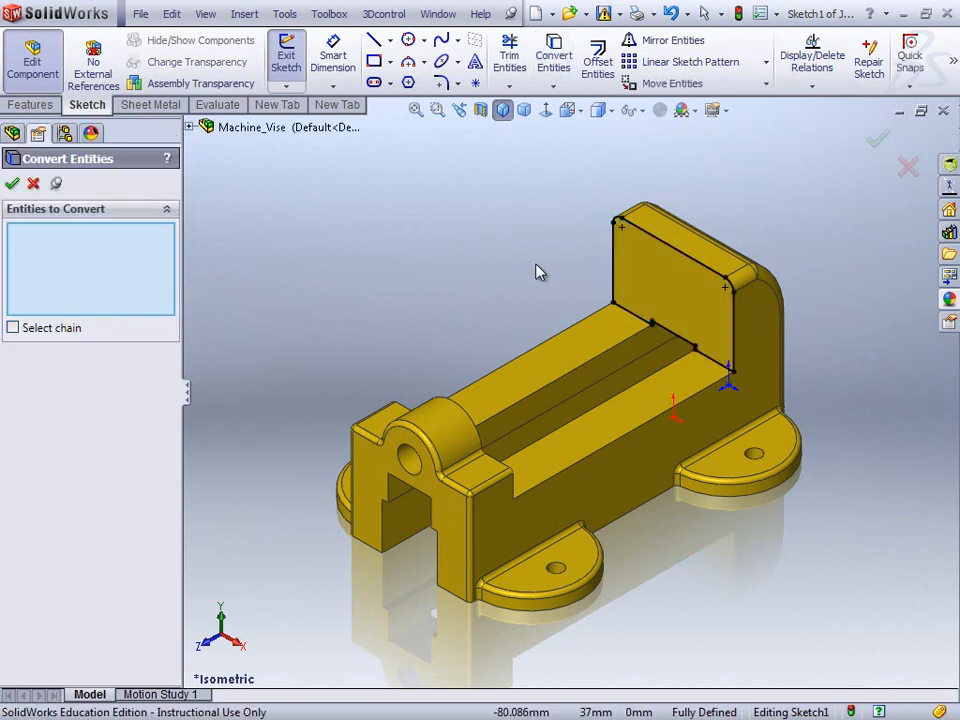
click(12, 184)
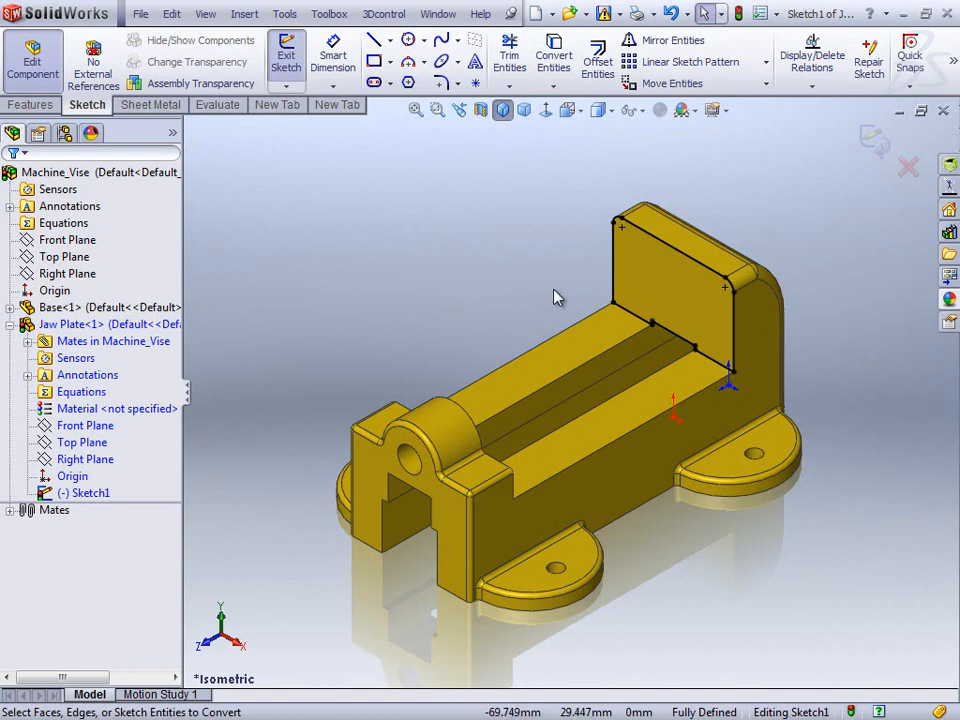
- Delete the notch lines and the right-hand lower line, extend the remaining lower line to the opposite corner, and exit the sketch
key(ctrl+1)
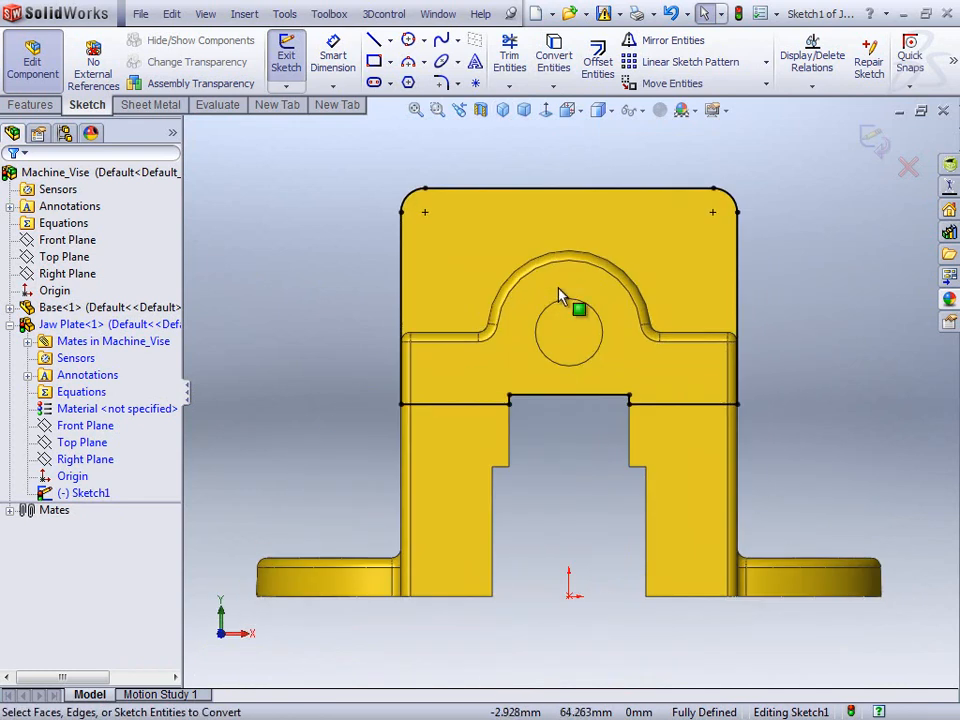
scroll(575, 325, down, 2)
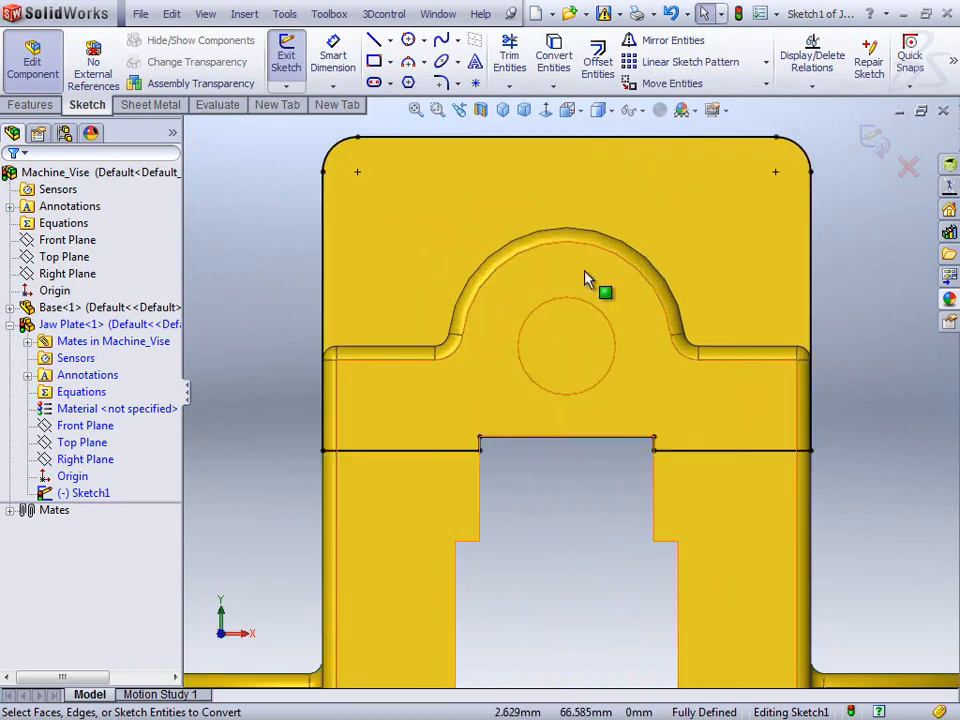
click(481, 443)
key(Escape)
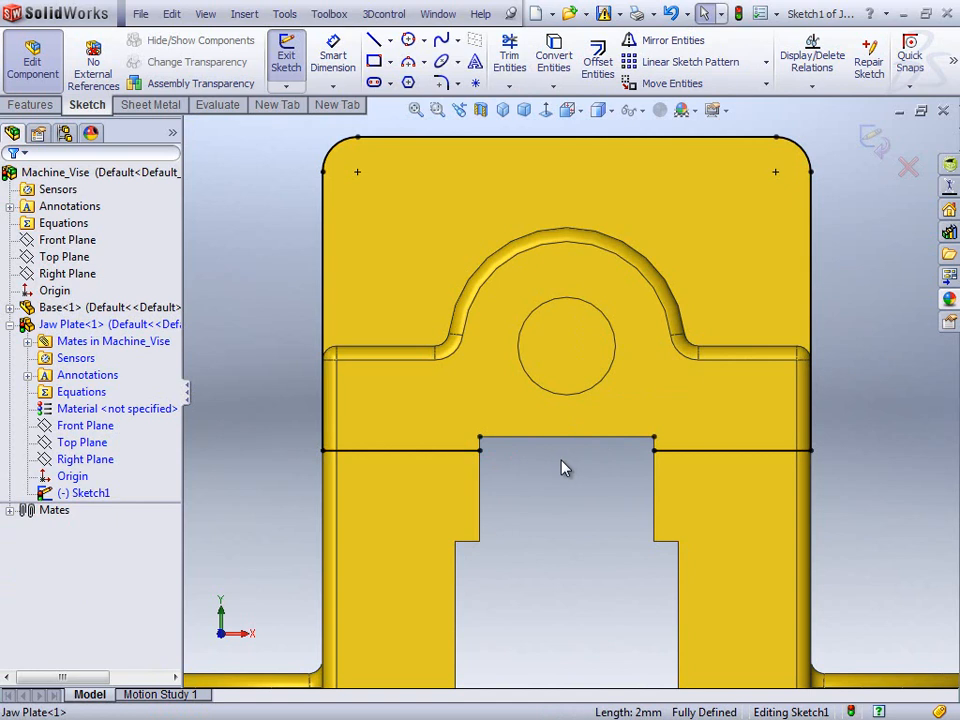
click(690, 456)
click(587, 491)
drag(480, 453, 815, 462)
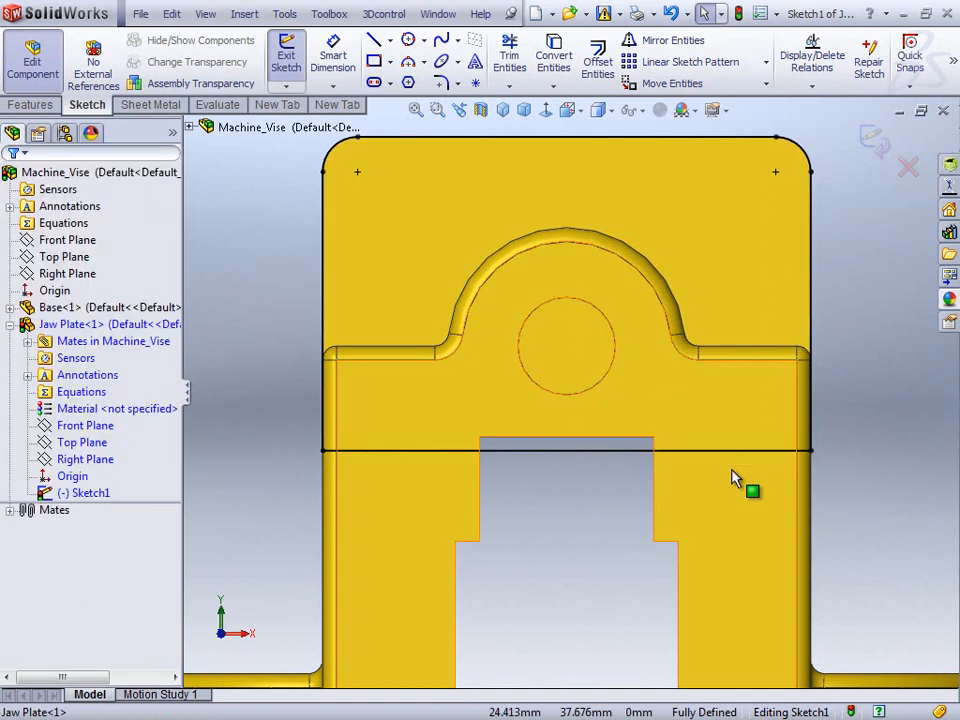
key(ctrl+7)
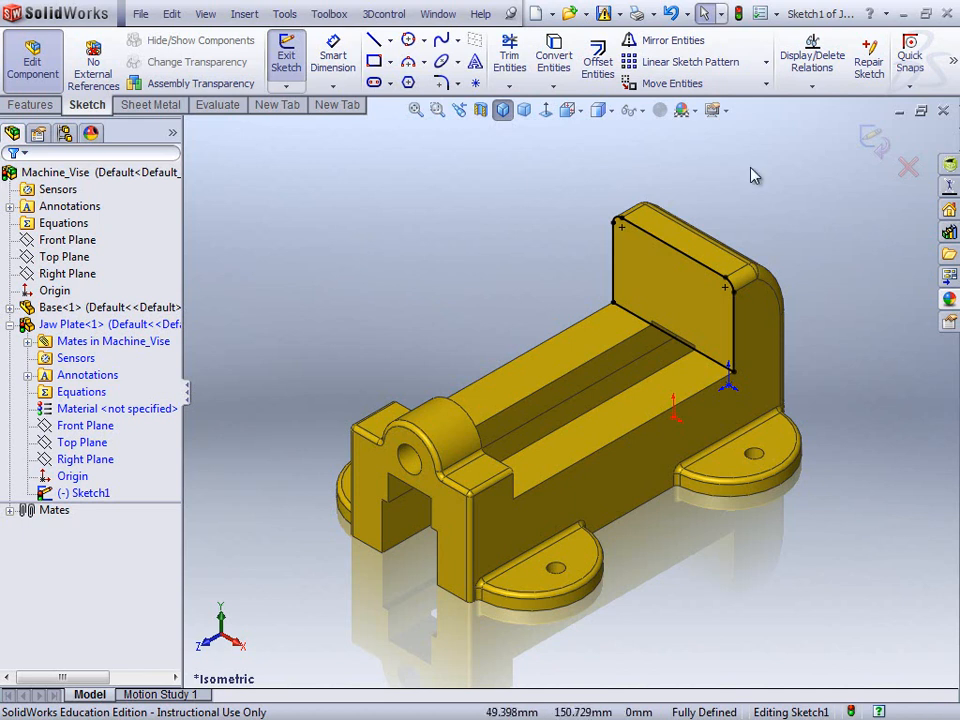
click(876, 143)
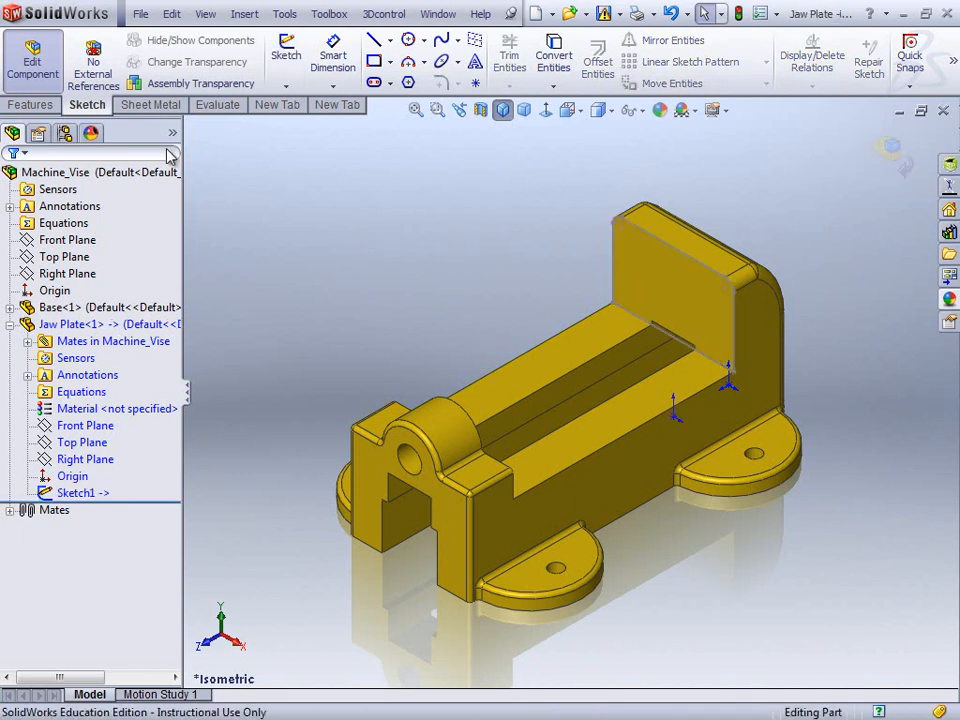
- Extrude the jaw plate sketch as a blind boss 5 mm outward from the upright jaw face
click(30, 105)
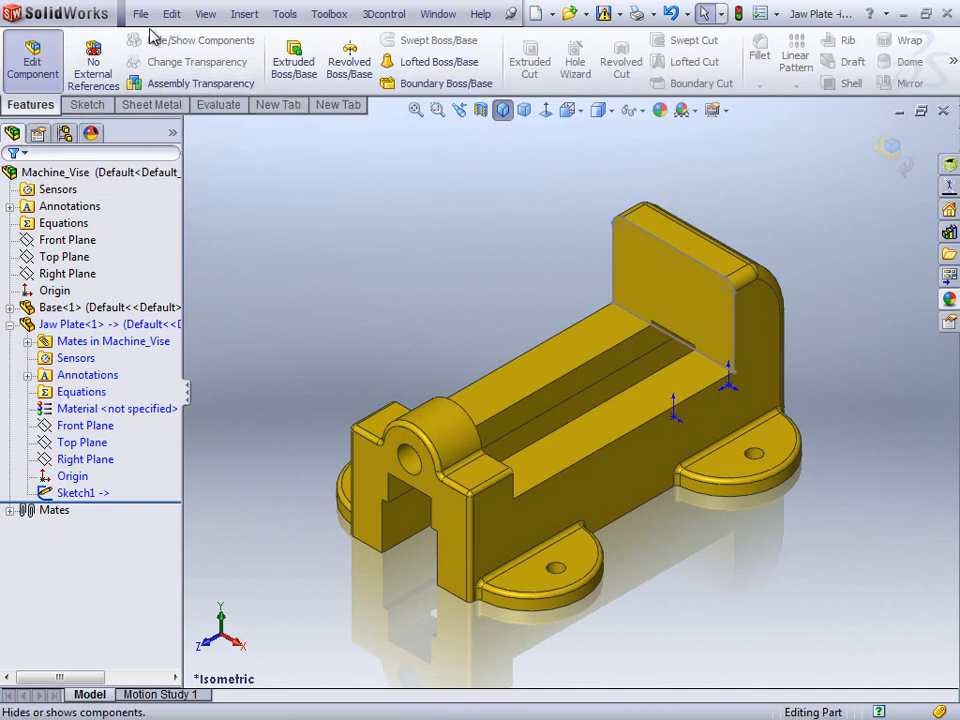
click(303, 78)
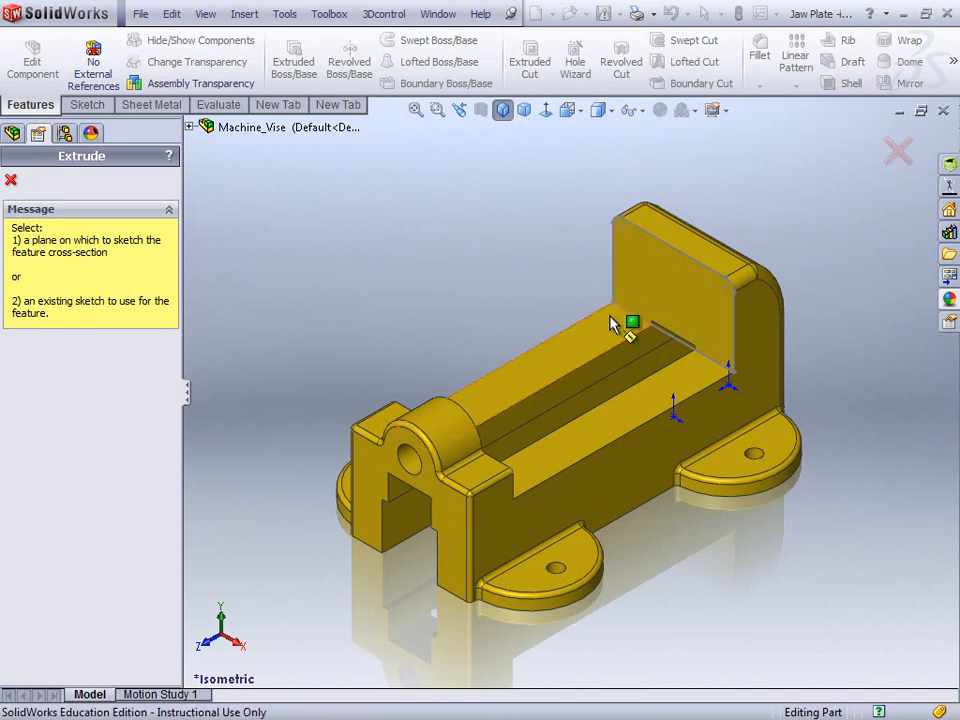
click(667, 342)
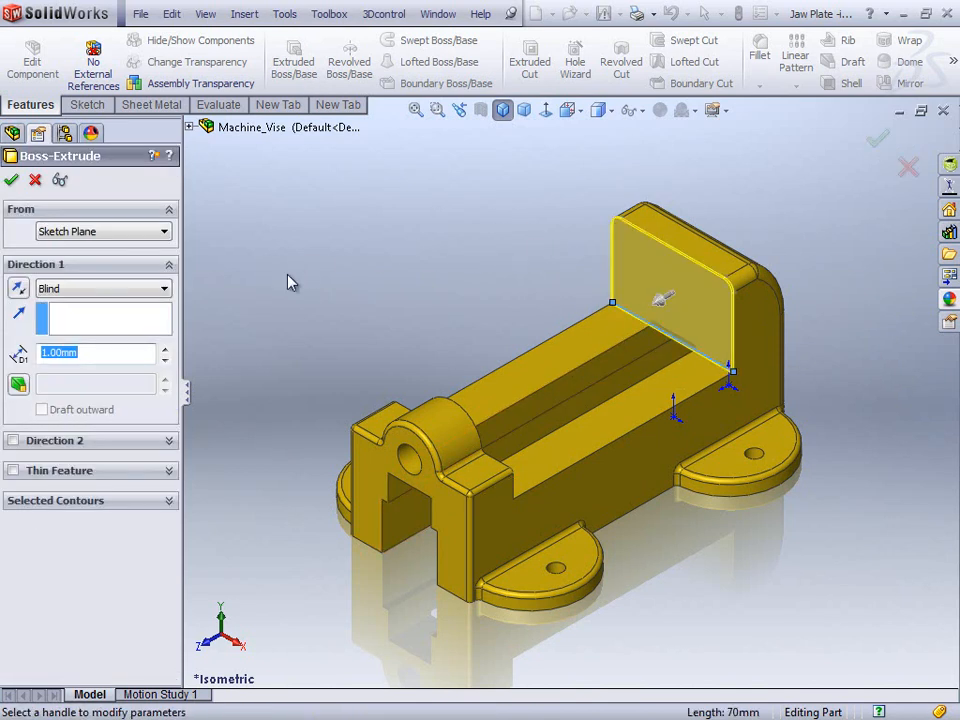
text(5)
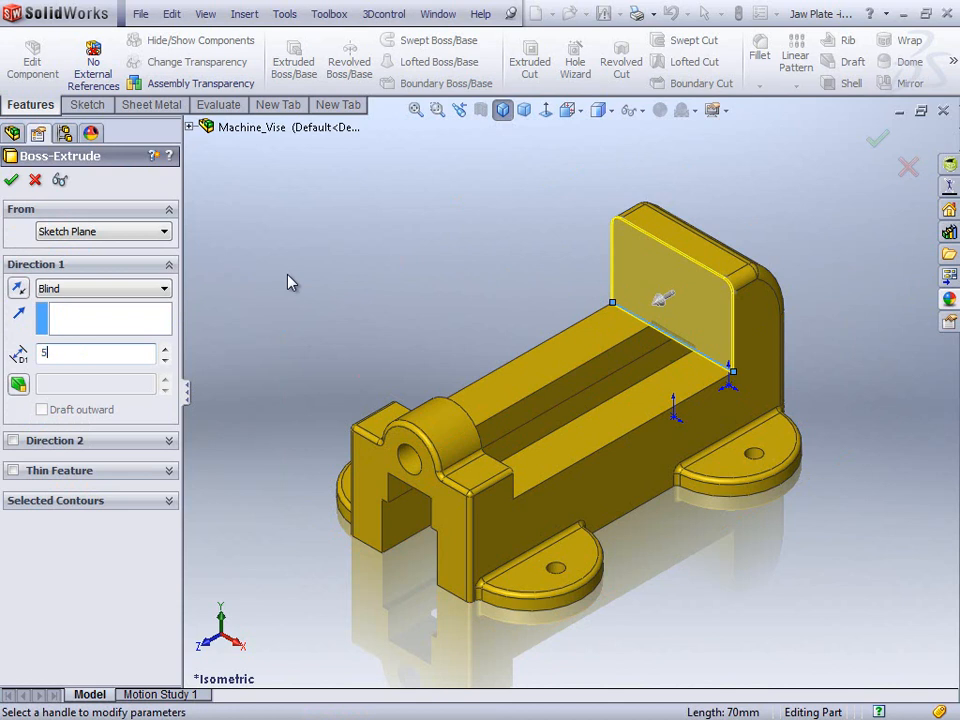
click(11, 180)
click(335, 215)
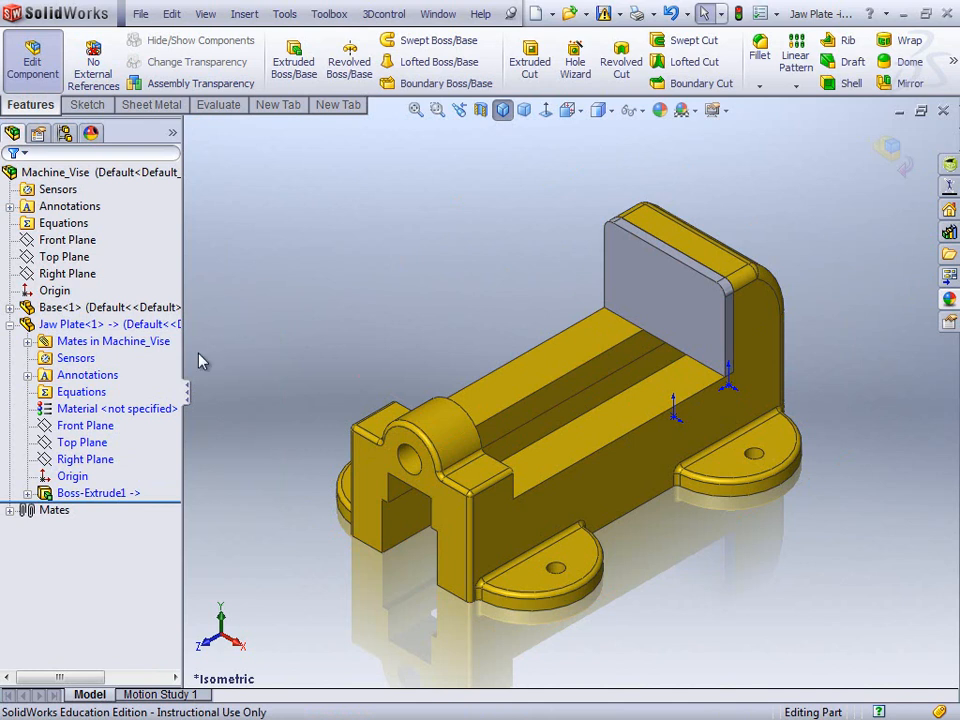
- Inspect the in-place mate that attaches Jaw Plate to Base, and collapse the component's tree
click(29, 341)
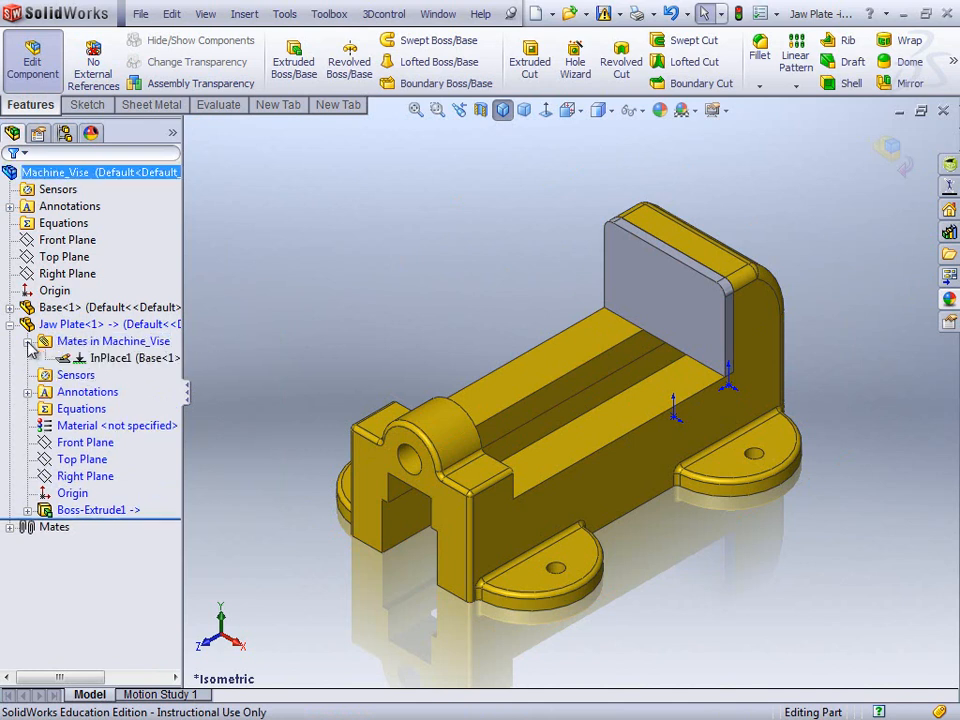
click(106, 359)
click(106, 359)
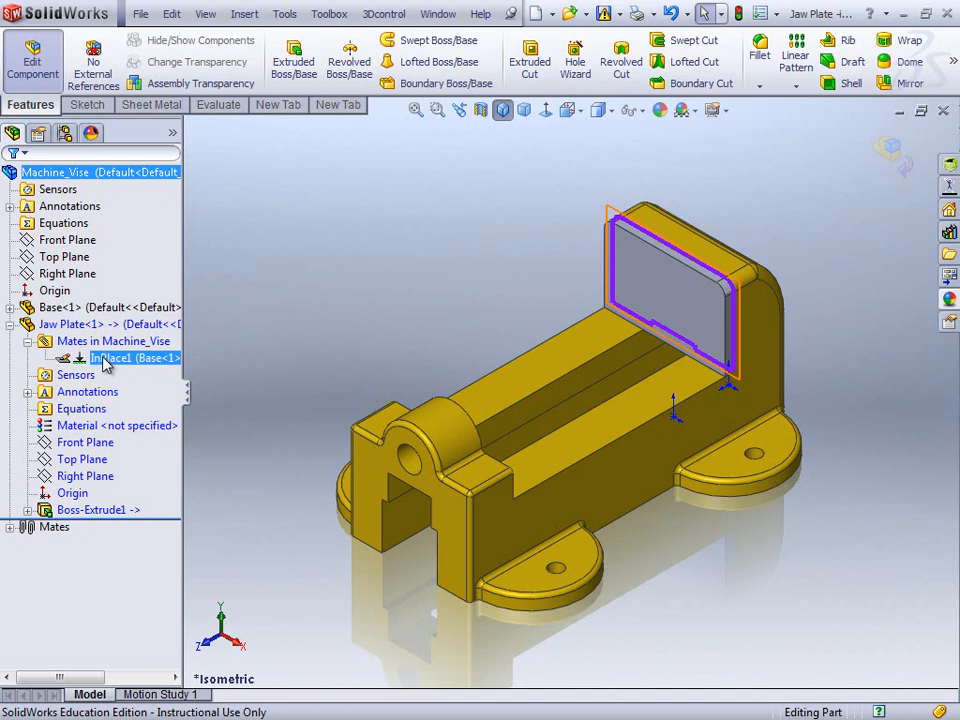
click(27, 340)
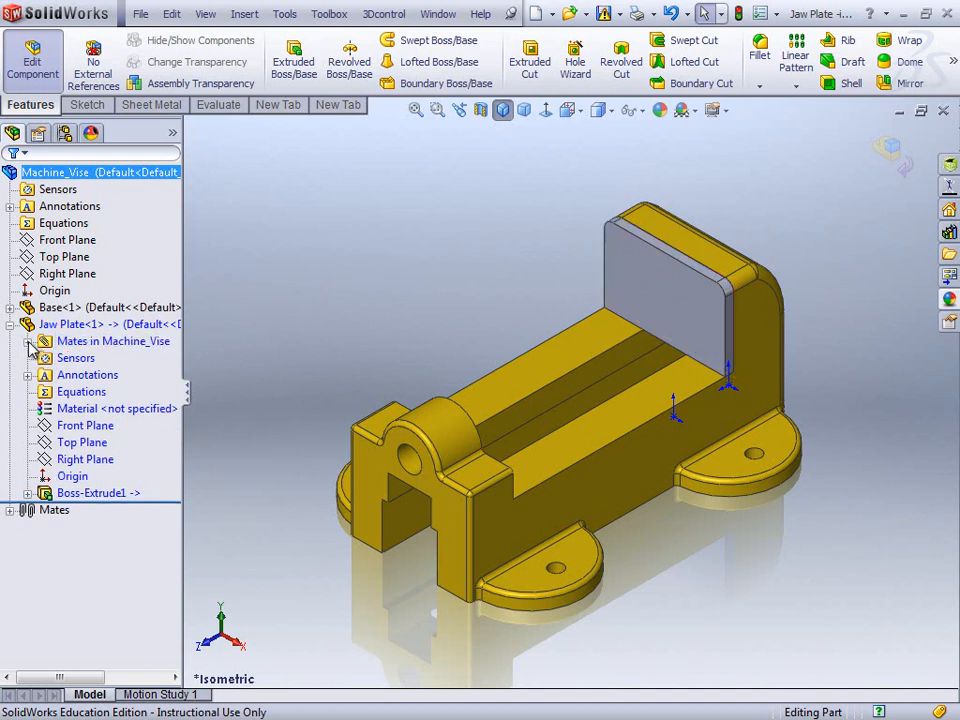
click(10, 325)
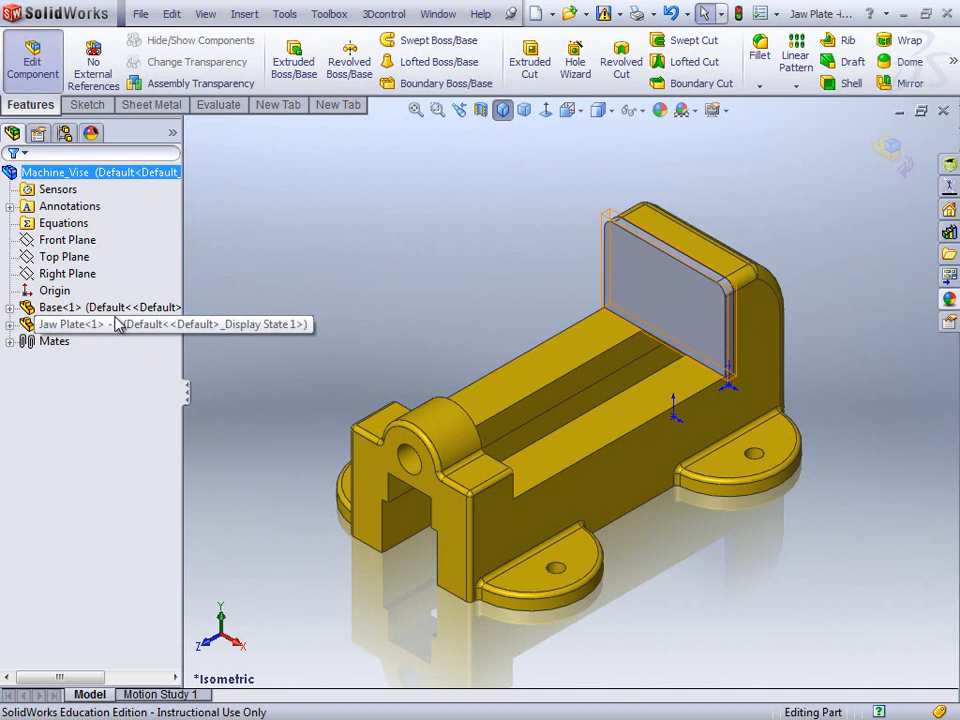
- Finish editing the Jaw Plate in place and return to editing the Machine_Vise assembly
click(893, 155)
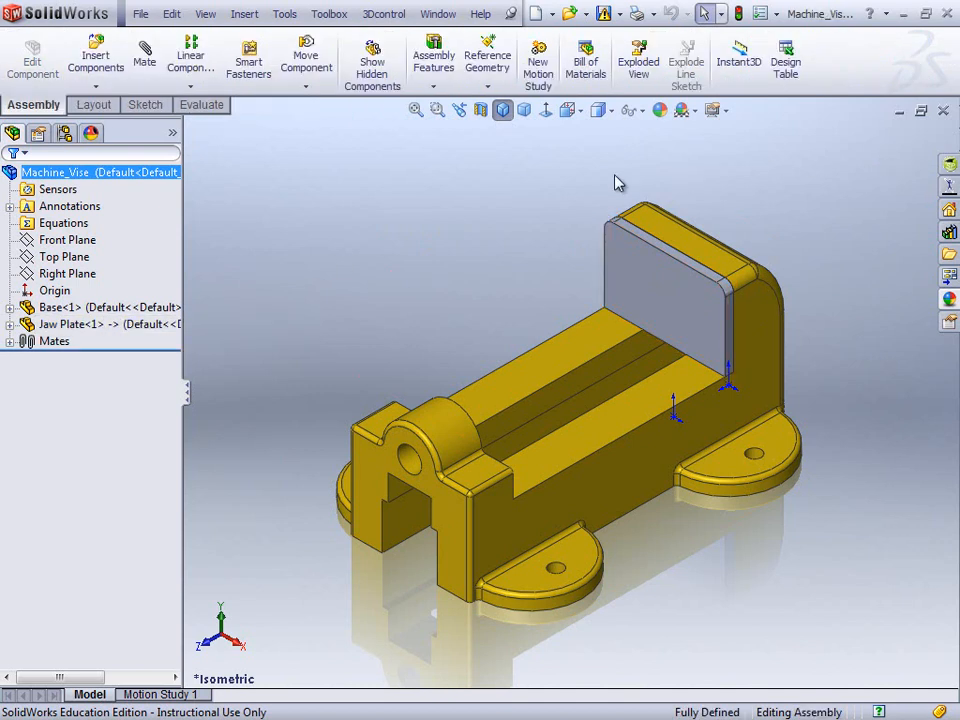
- Make the Jaw Plate component transparent and examine the base's jaw face through it
right_click(104, 328)
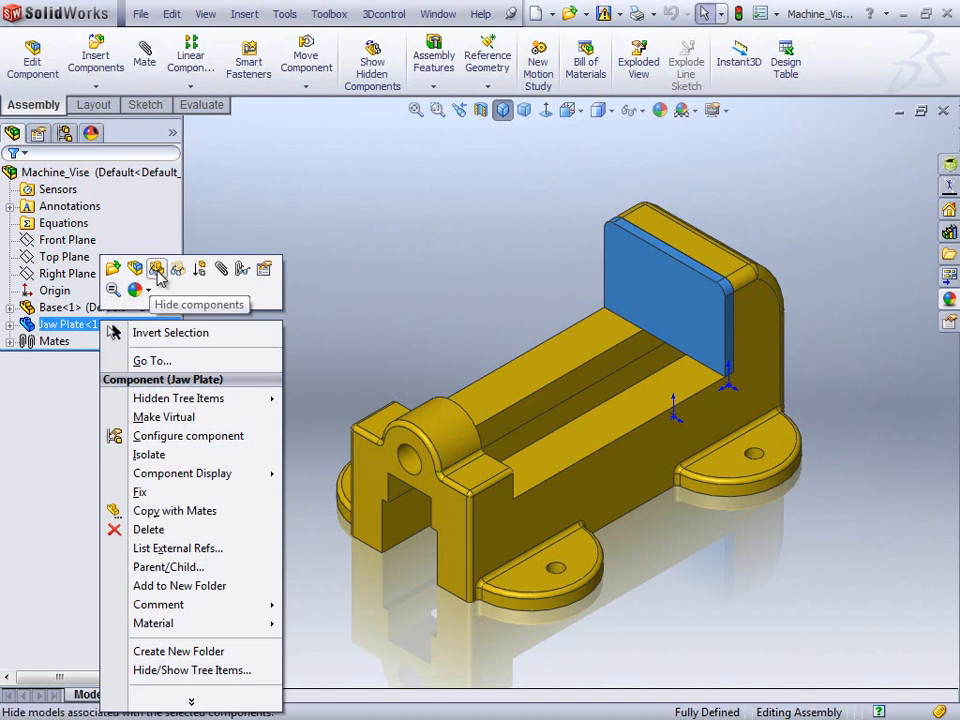
click(177, 270)
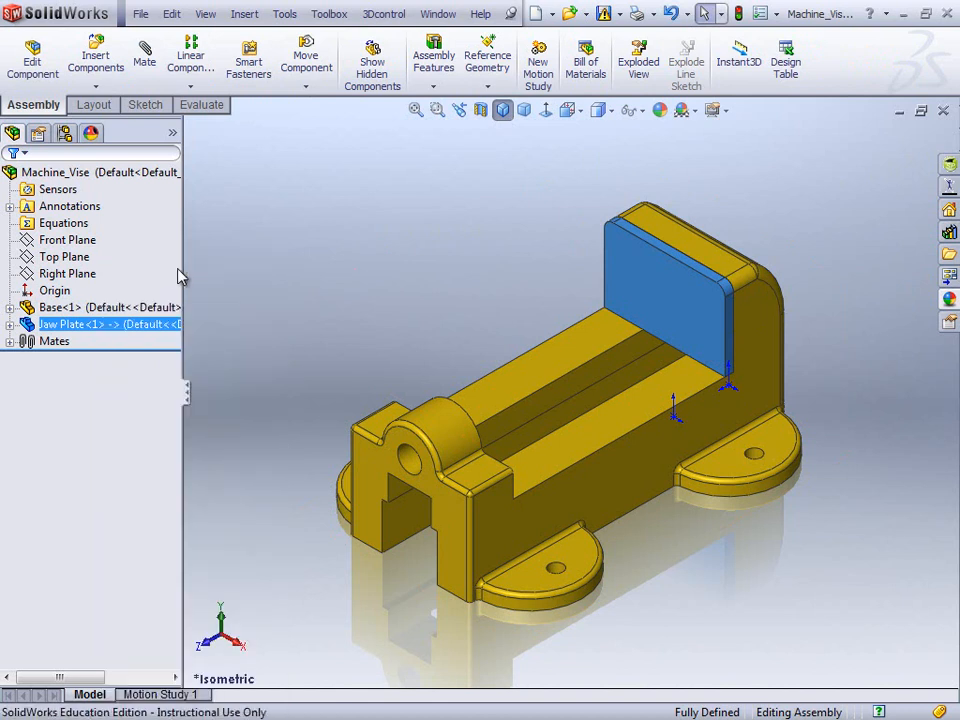
click(622, 275)
click(489, 250)
middle_drag(508, 257, 530, 250)
scroll(690, 245, down, 4)
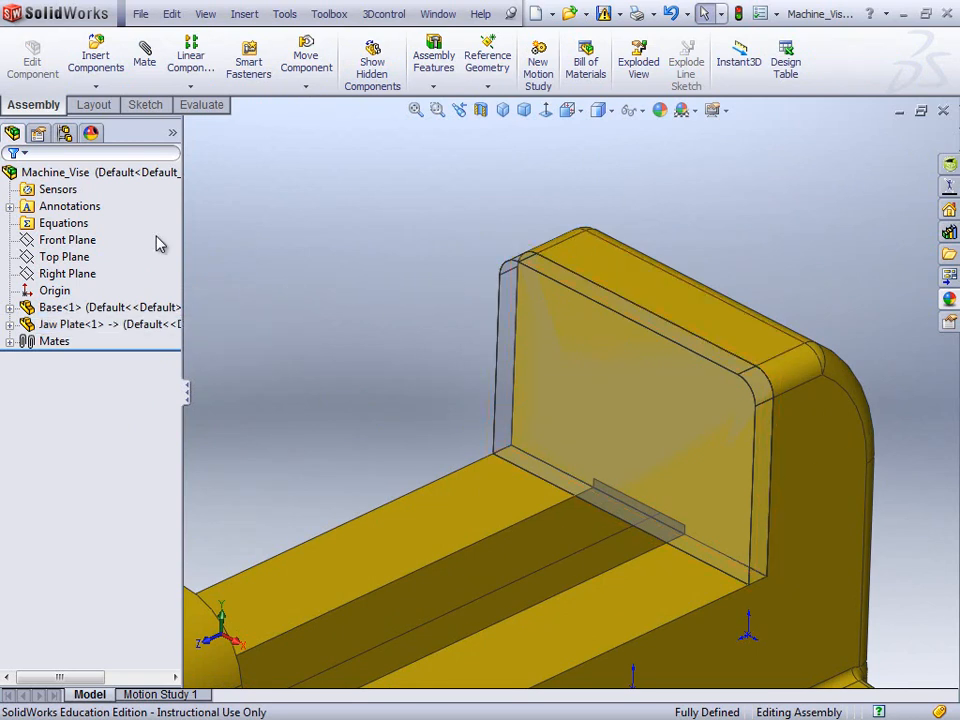
- Turn off the Jaw Plate's transparency in the display pane, collapse the pane, and fit the assembly in view
click(172, 132)
click(250, 326)
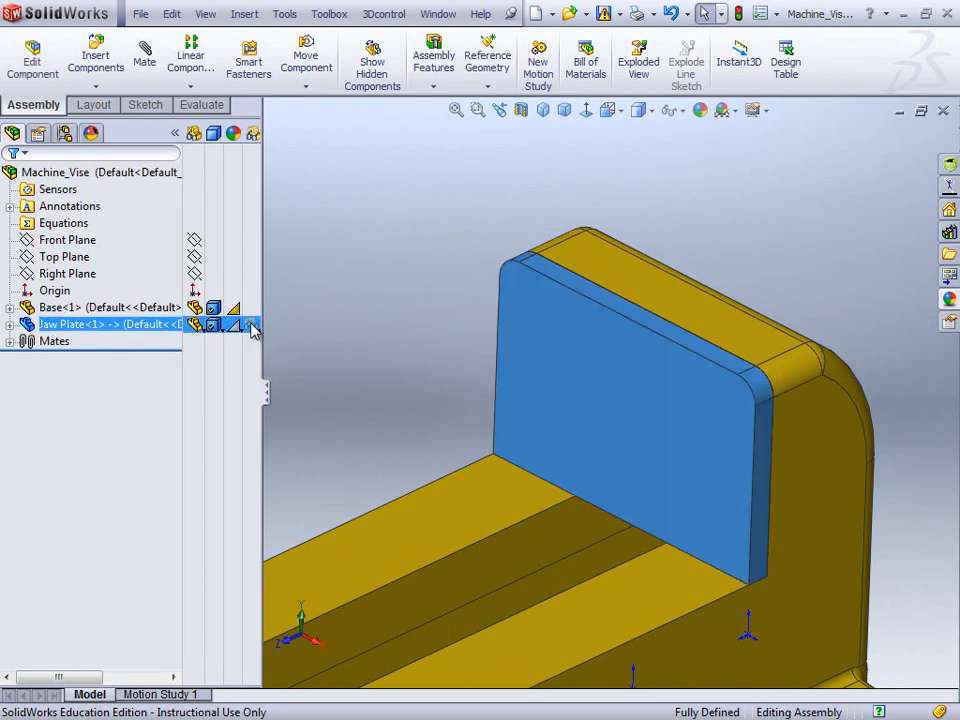
click(420, 292)
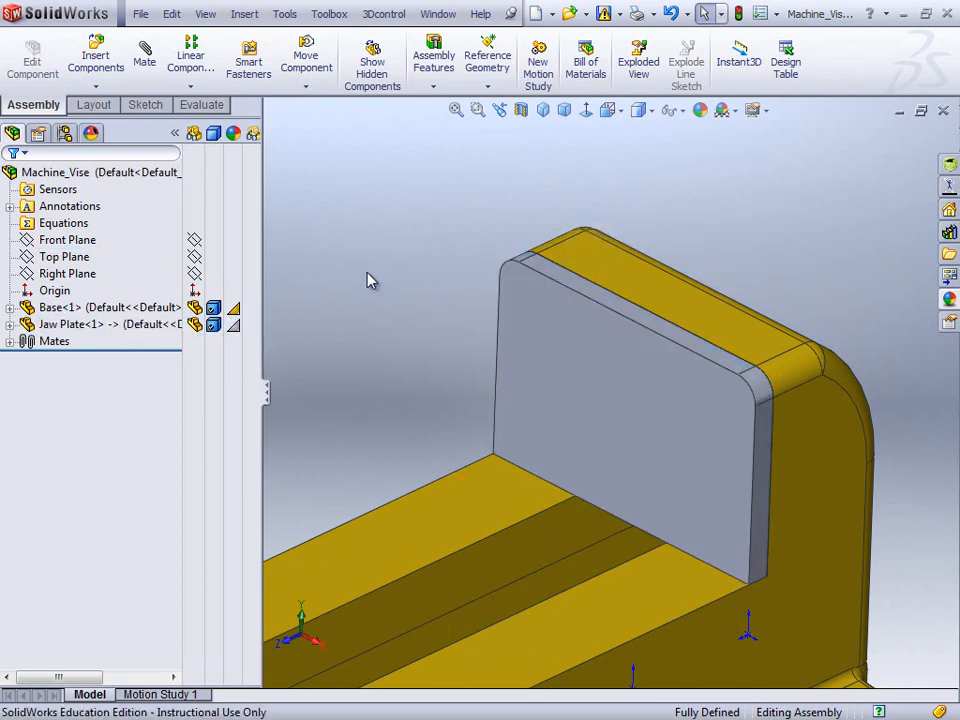
click(175, 133)
key(f)
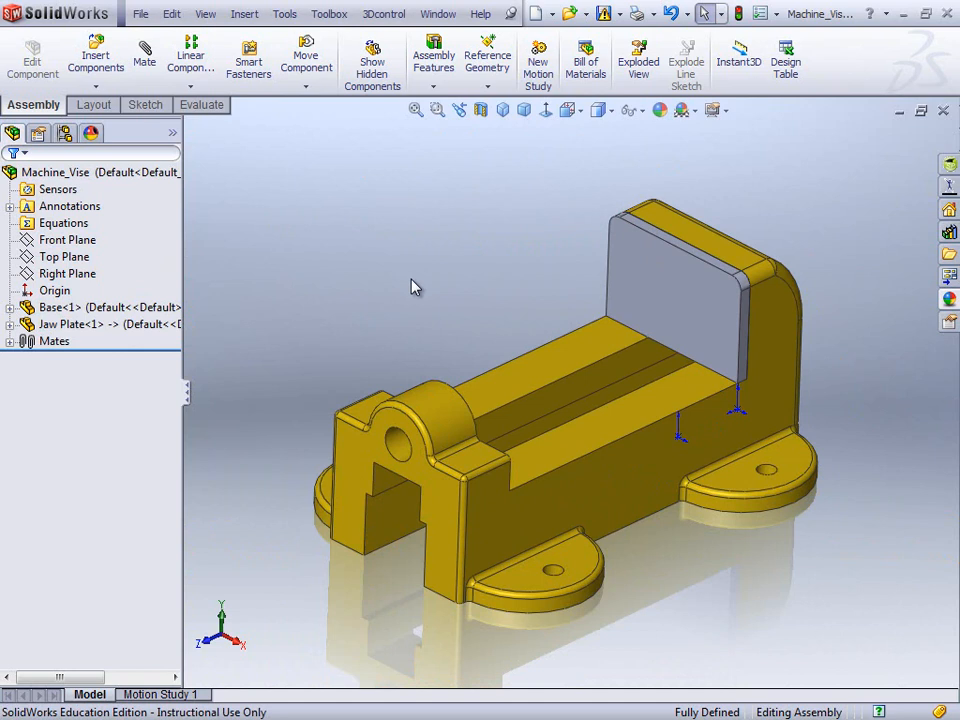
- Hide the Jaw Plate component in the assembly and show it again
right_click(158, 325)
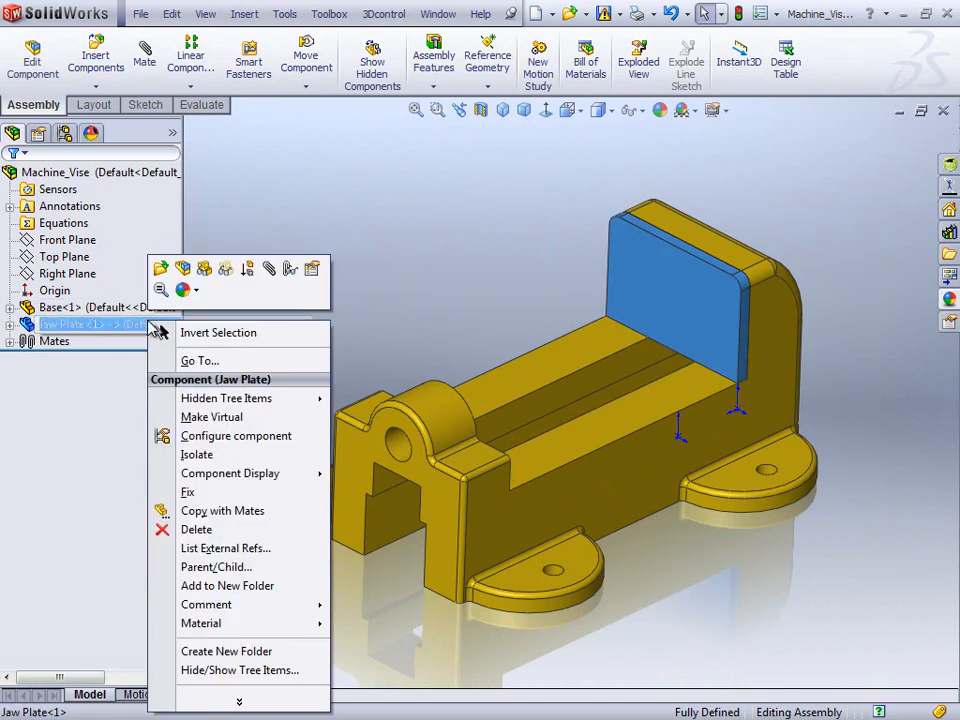
click(204, 268)
click(372, 254)
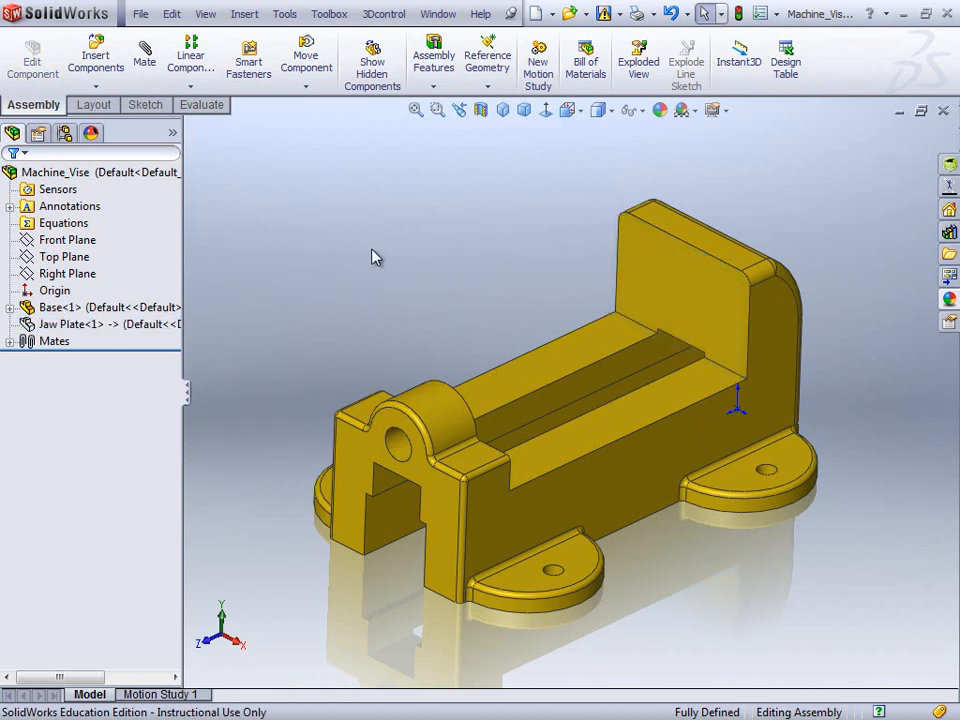
right_click(77, 330)
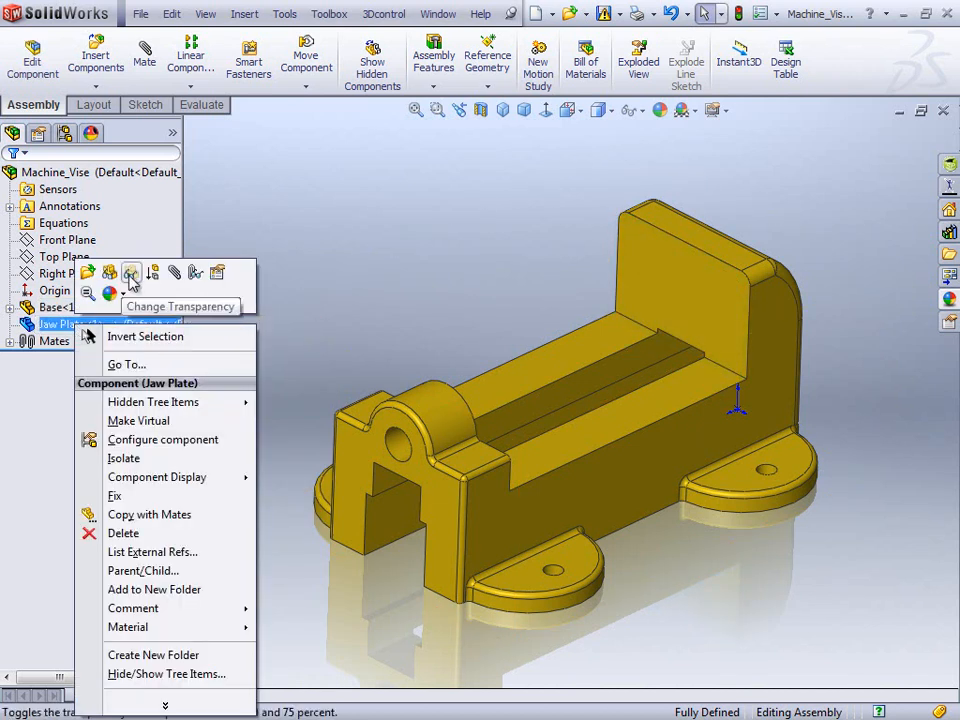
click(110, 272)
click(373, 273)
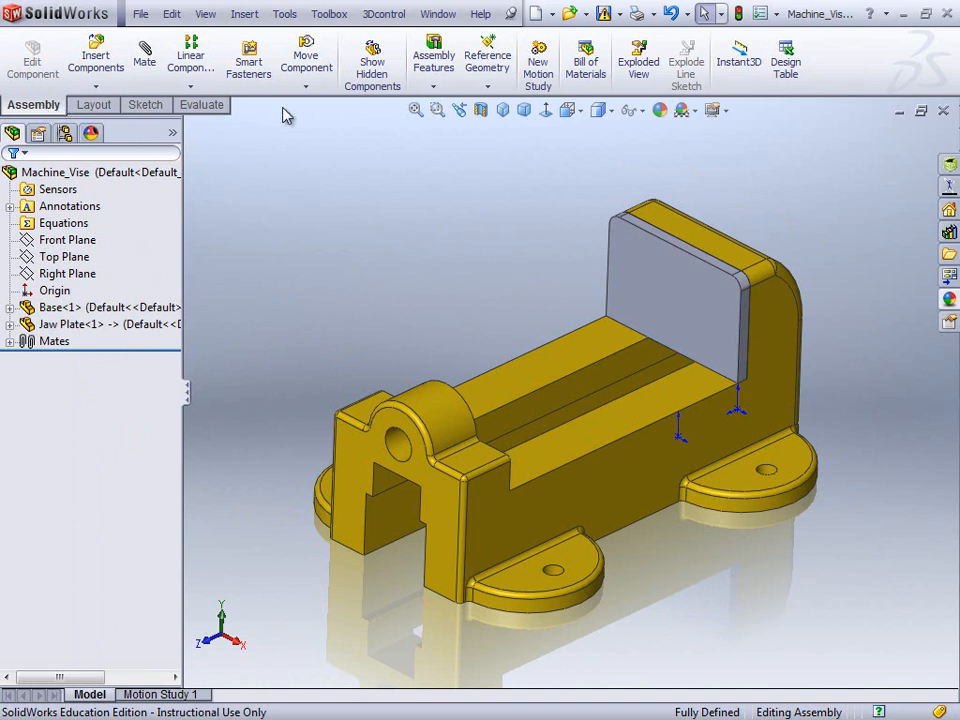
click(434, 88)
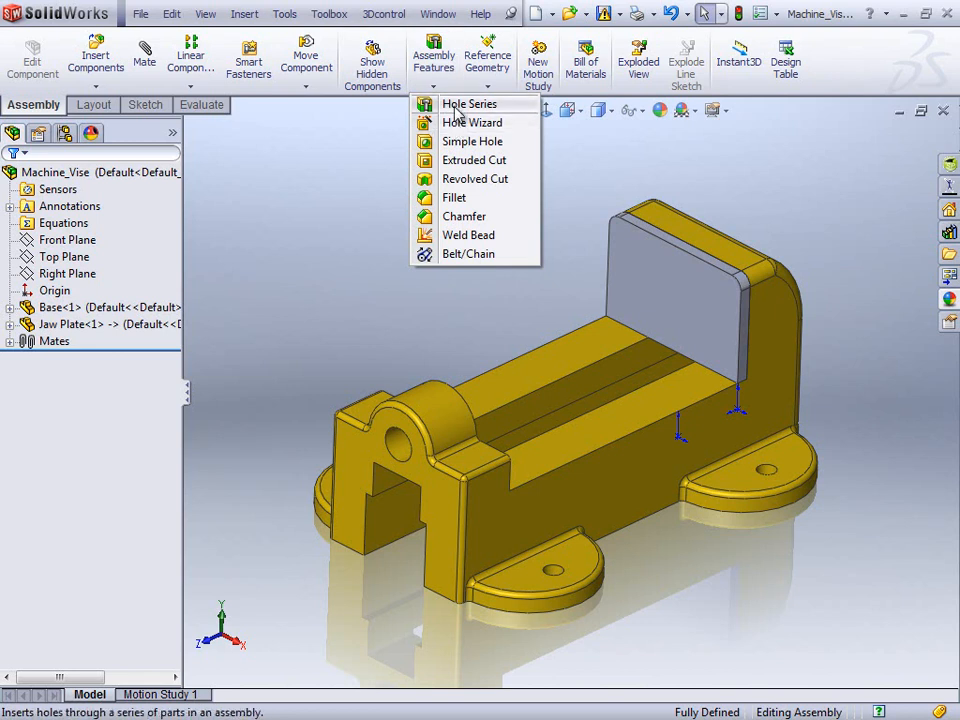
click(428, 104)
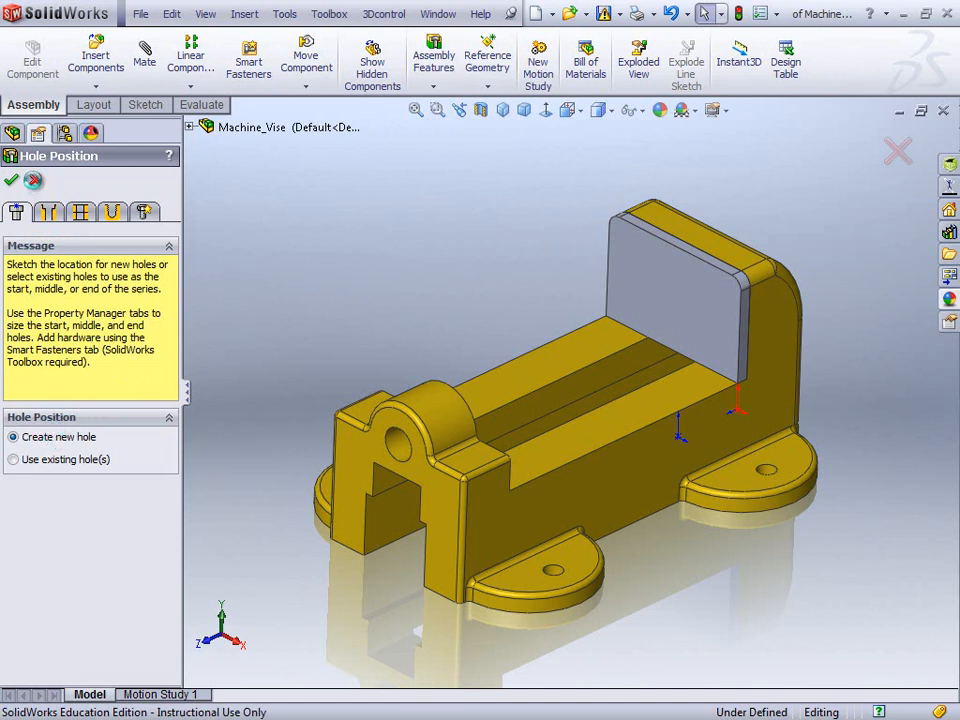
click(33, 181)
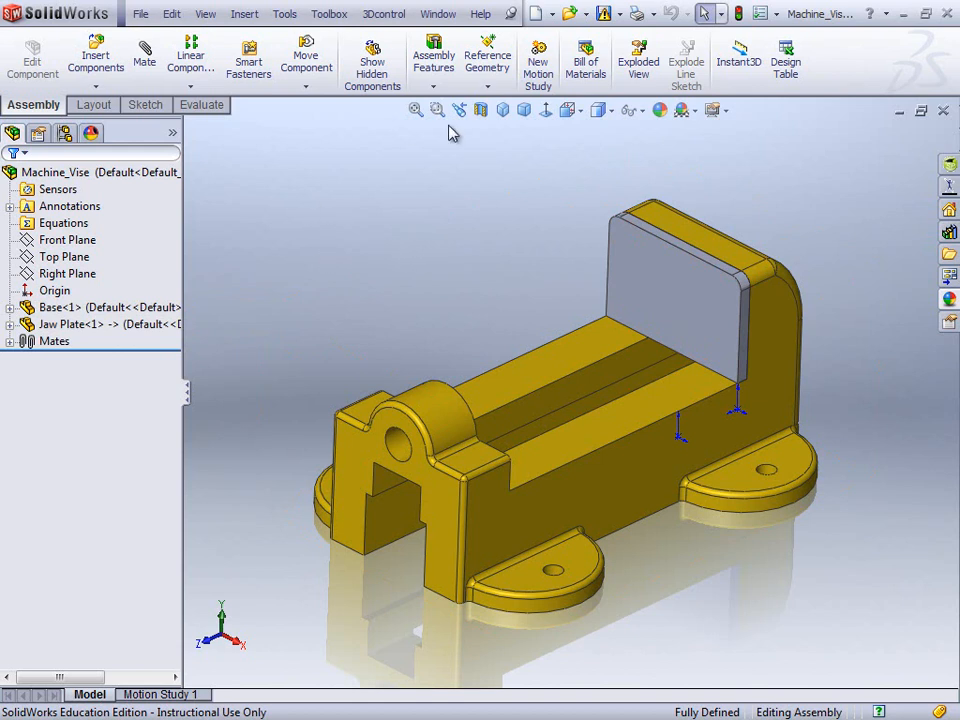
- Start a Hole Series with new holes and place two hole points near the upper corners of the Jaw Plate's front face
click(433, 90)
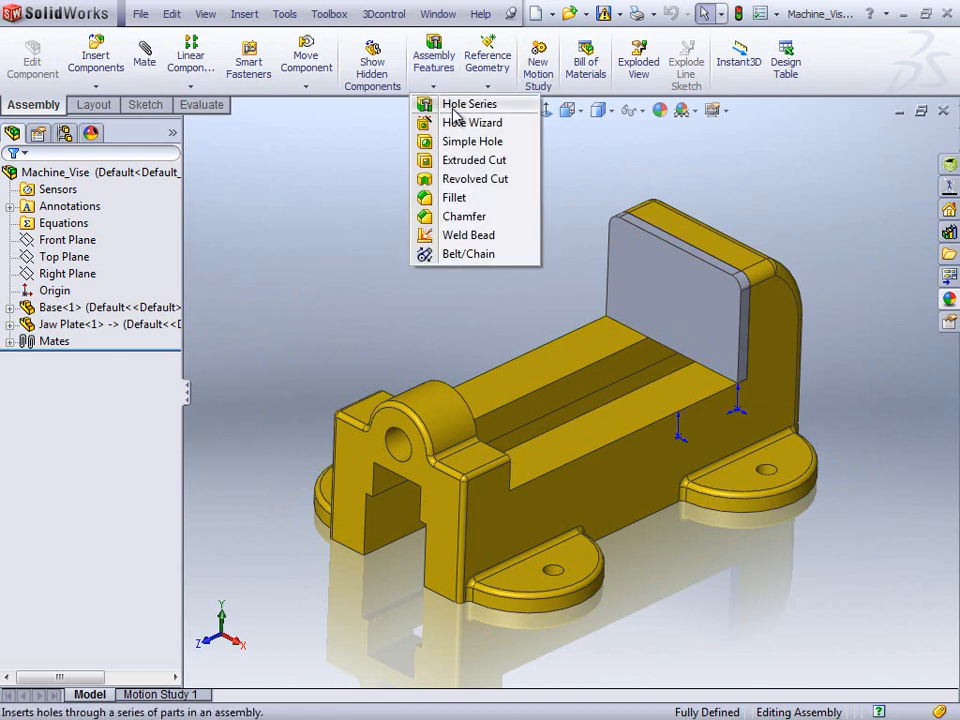
click(455, 105)
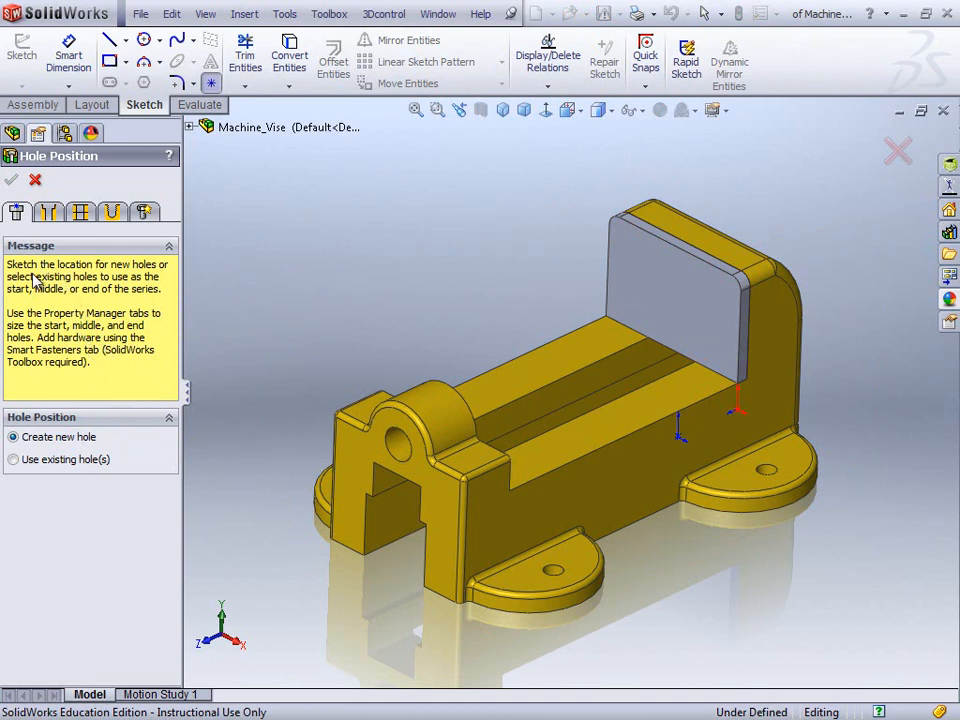
click(639, 256)
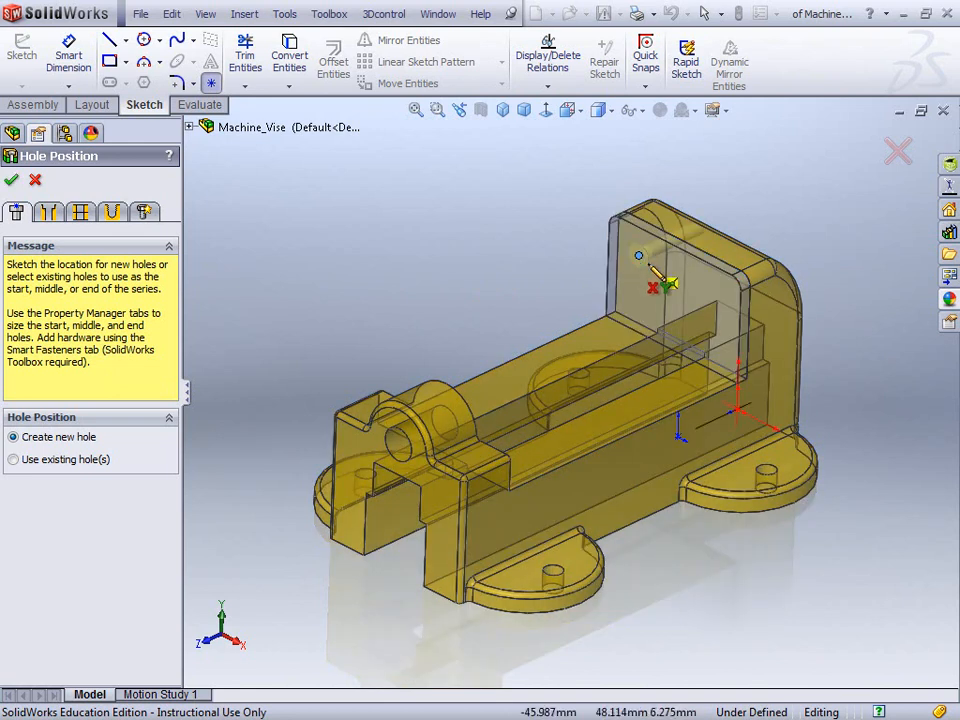
click(726, 291)
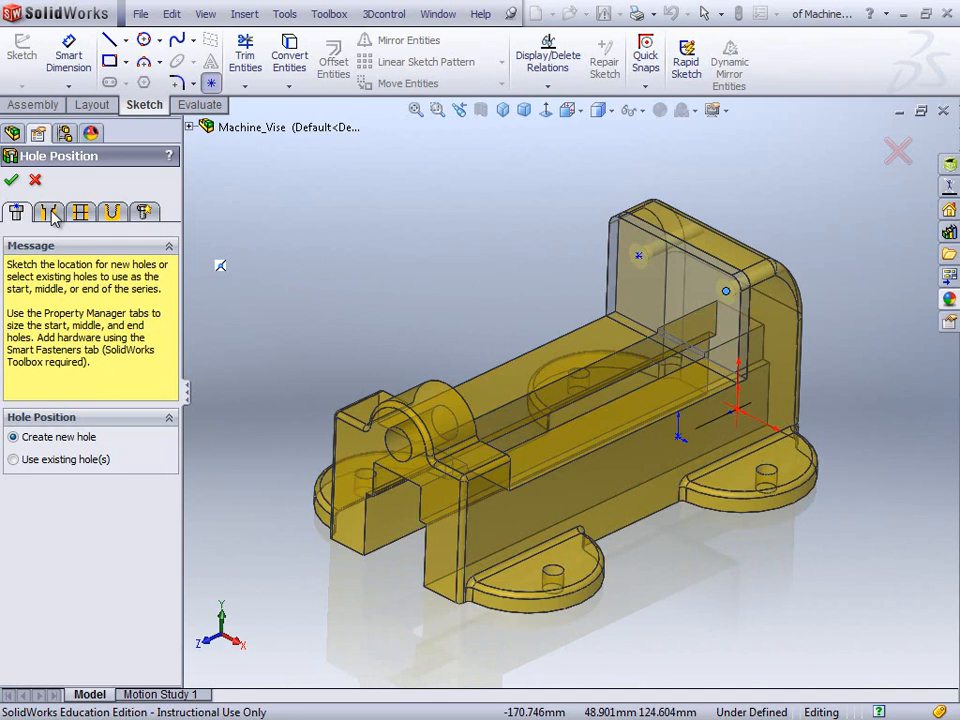
- Align the two hole points horizontally with an Along X relation
key(ctrl+8)
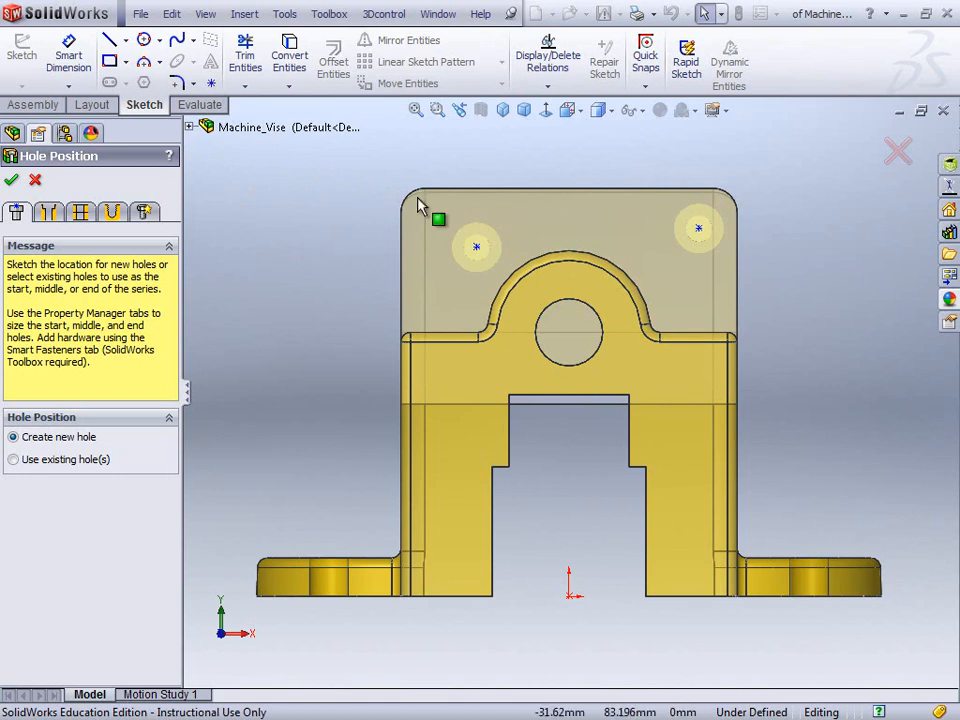
click(477, 249)
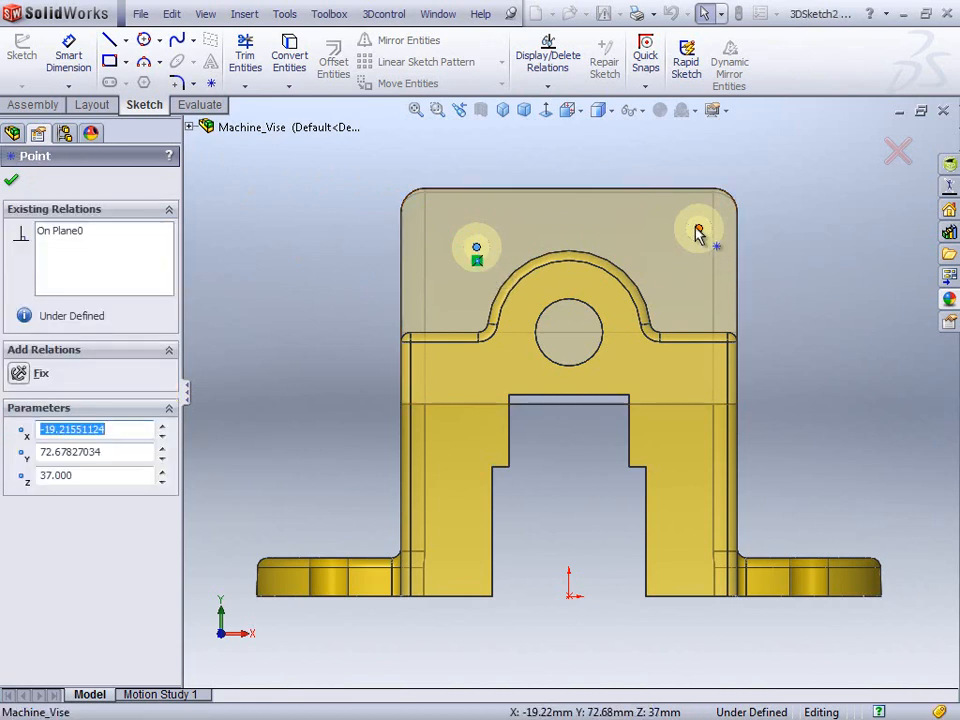
ctrl+click(699, 233)
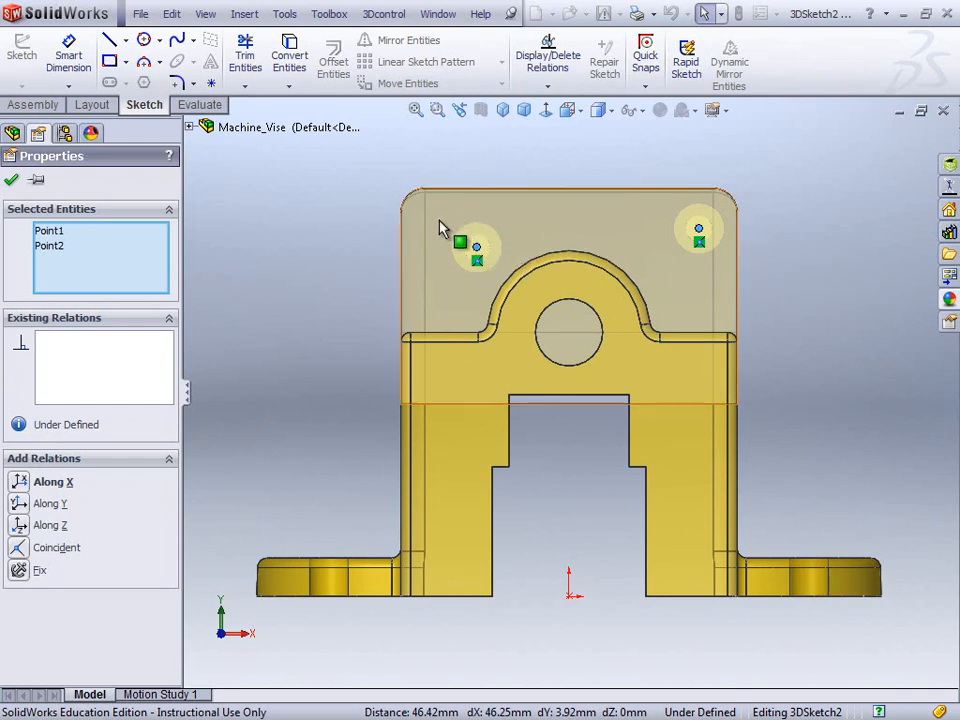
click(19, 482)
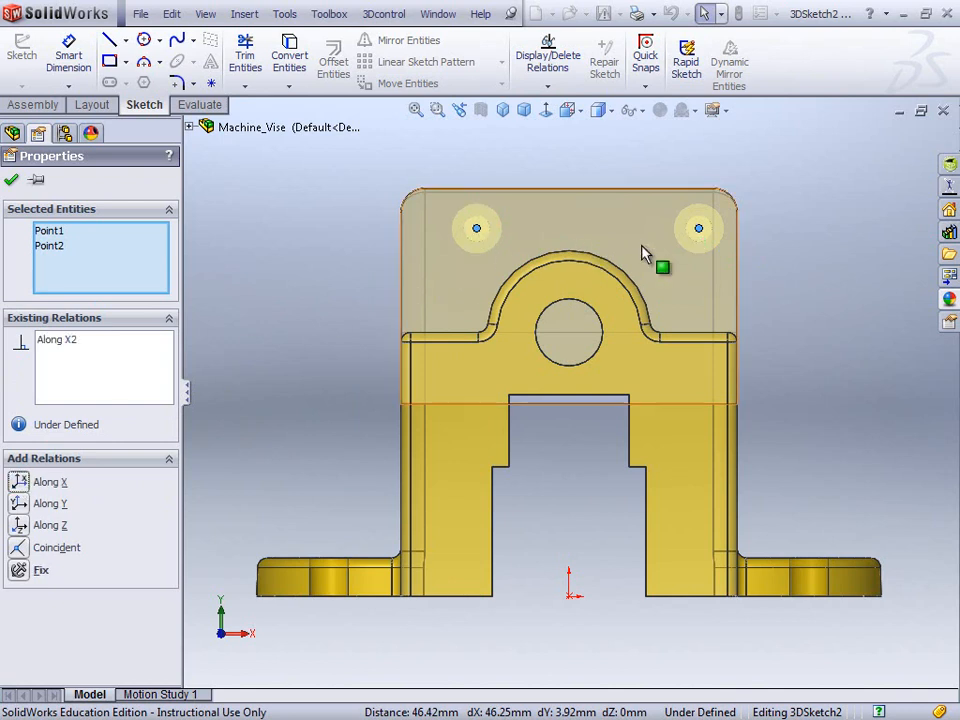
click(11, 179)
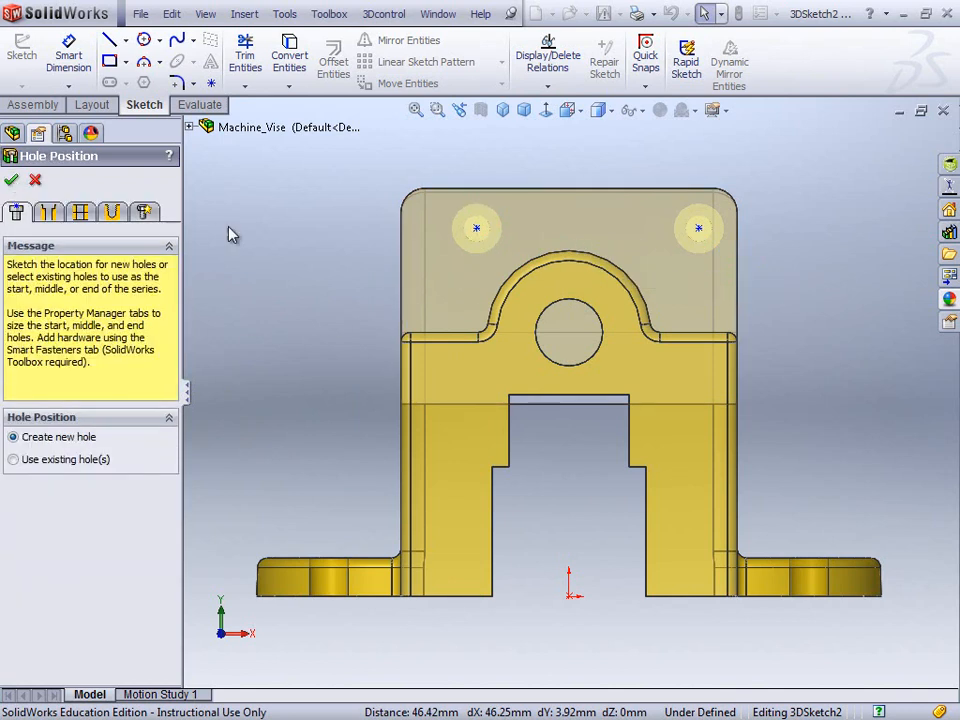
- Dimension the horizontal spacing between the two hole points as 40 mm
mouse_move(321, 360)
middle_down()
mouse_move(323, 328)
mouse_move(323, 336)
middle_up()
key(ctrl+1)
right_drag(321, 272, 325, 200)
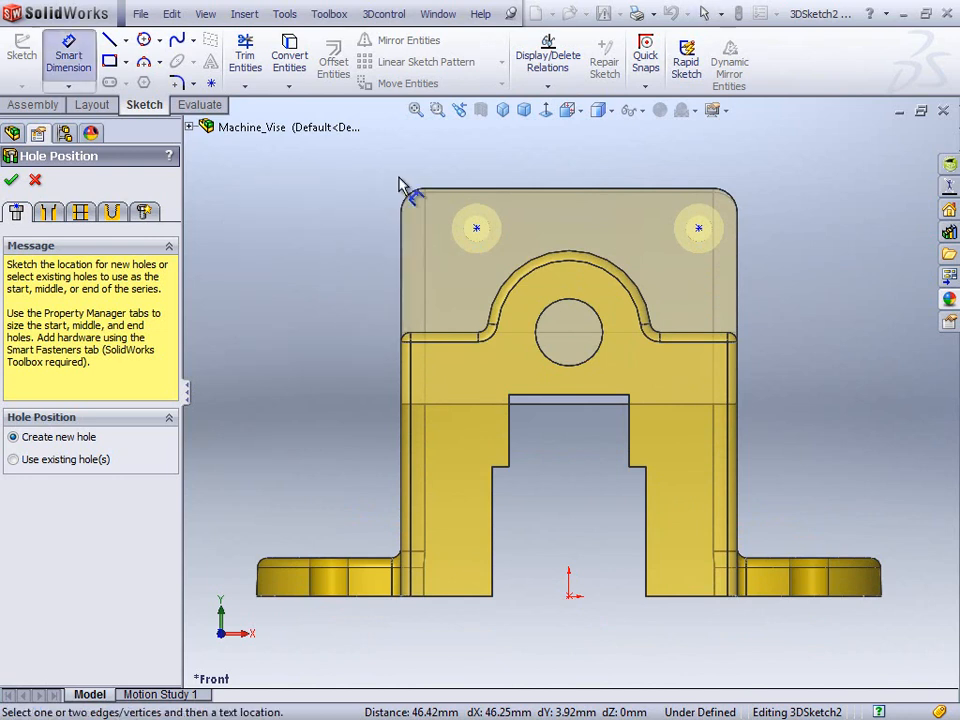
click(476, 231)
click(699, 228)
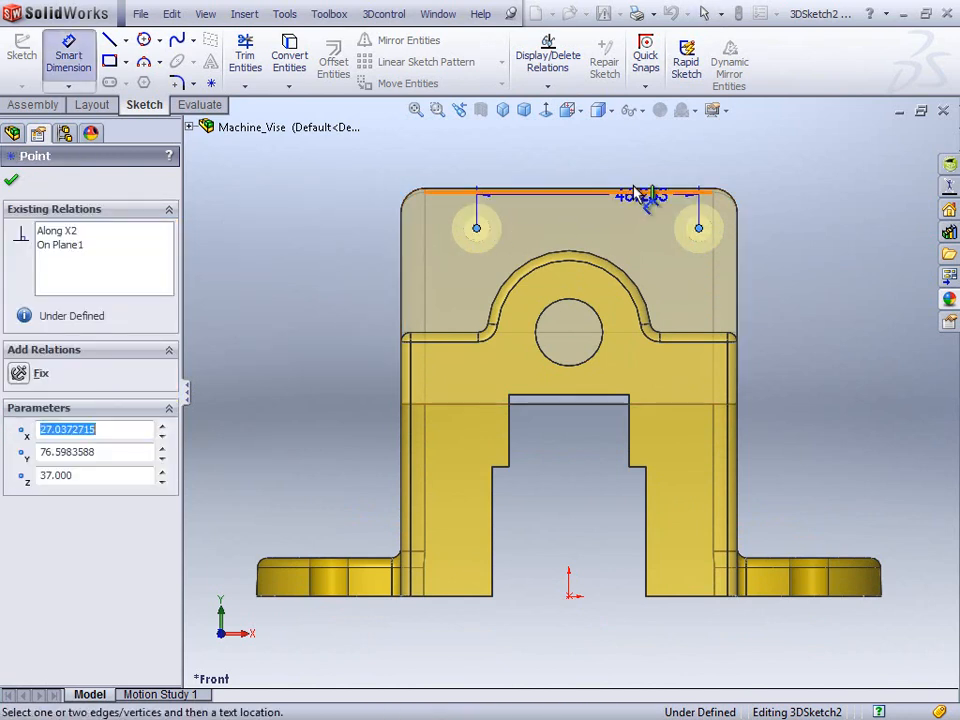
click(597, 148)
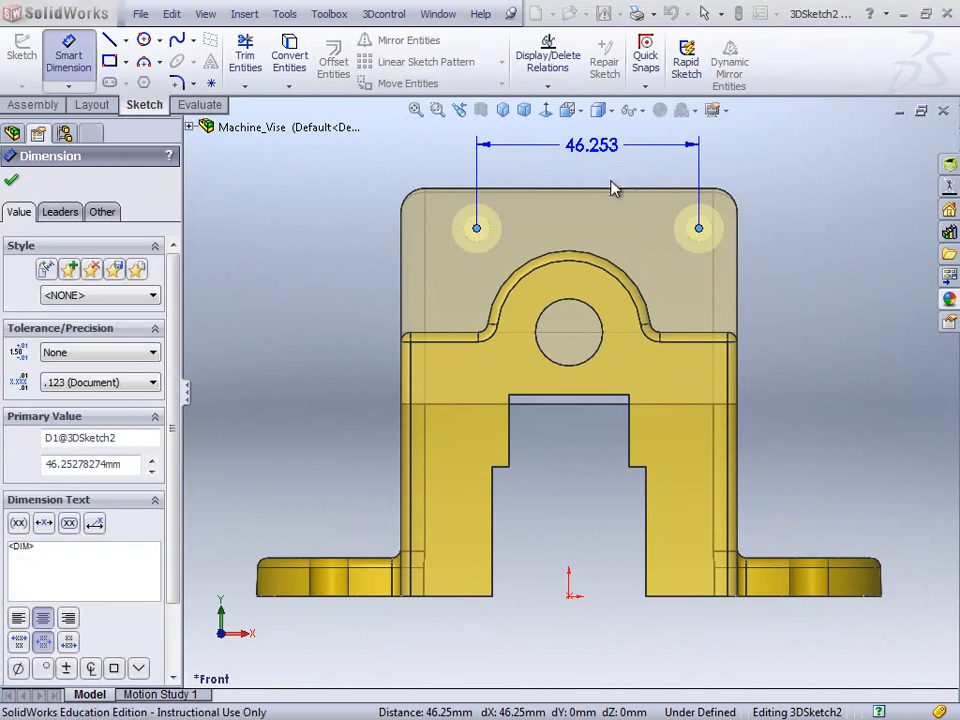
text(40)
key(Return)
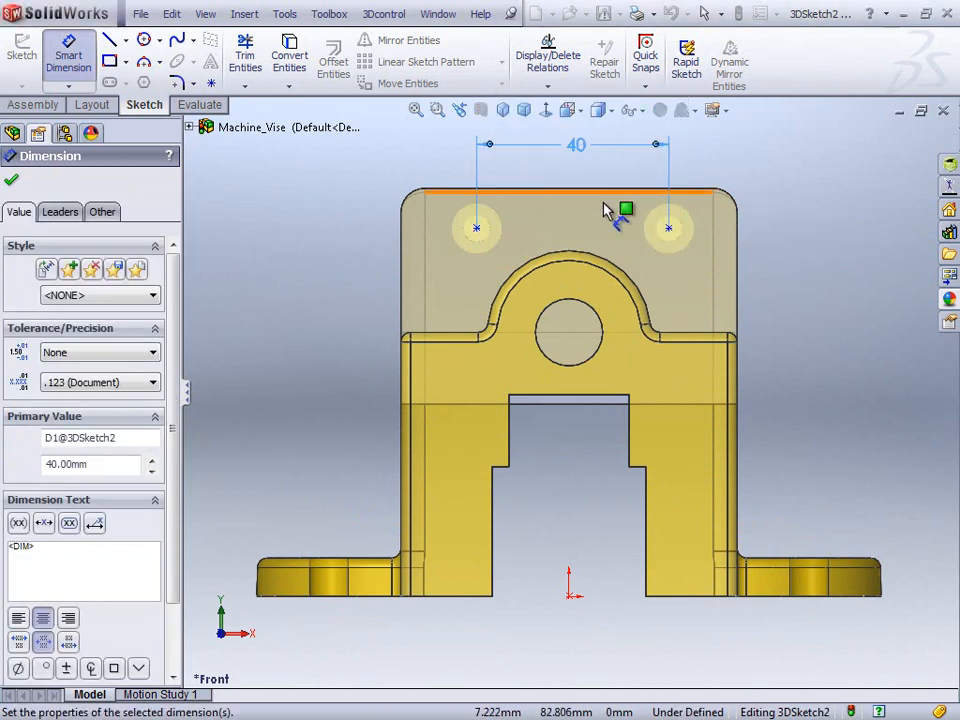
- Dimension the left hole point 10 mm below the jaw plate's top edge
click(477, 229)
click(470, 189)
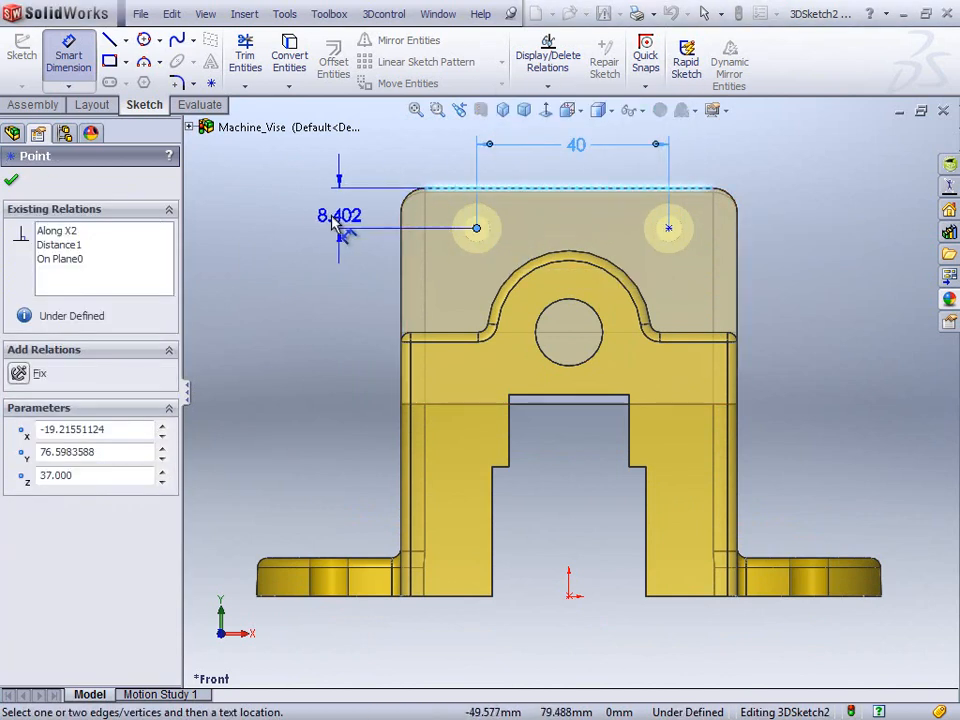
click(316, 218)
text(10)
key(Return)
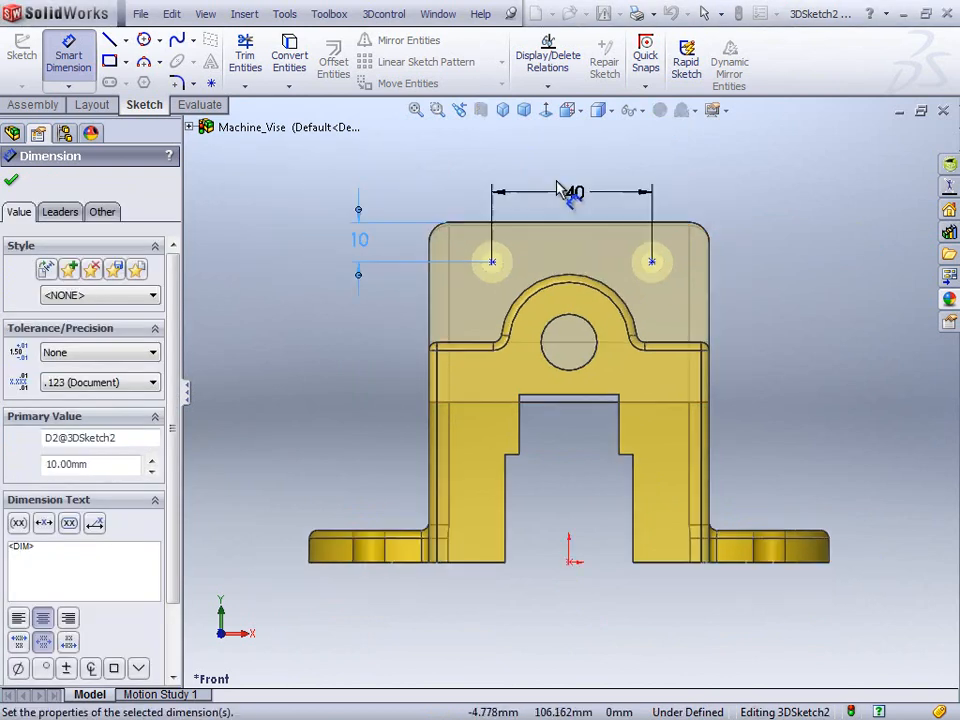
- Draw a vertical construction line about 20 mm long upward from the midpoint of the jaw plate's top edge
right_drag(456, 199, 418, 150)
click(564, 308)
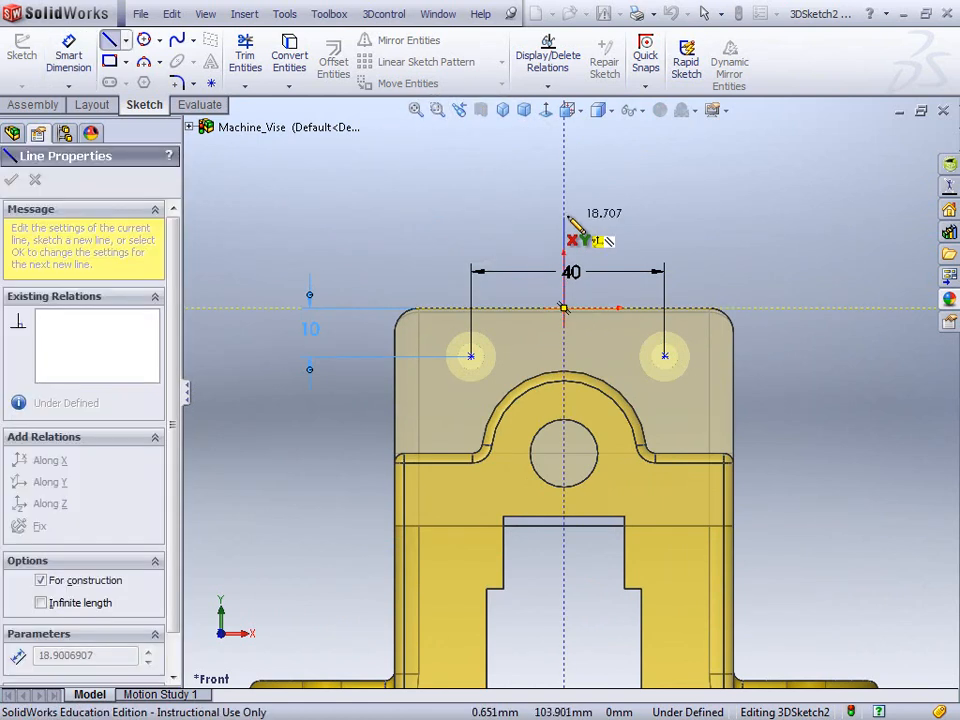
click(565, 213)
key(Escape)
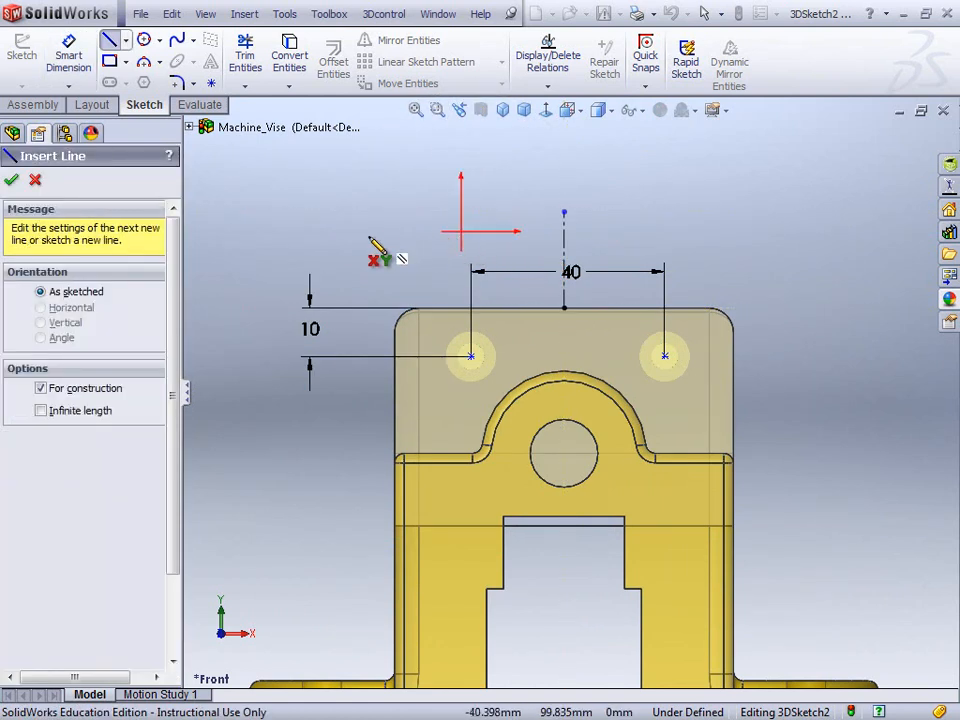
right_drag(407, 240, 398, 178)
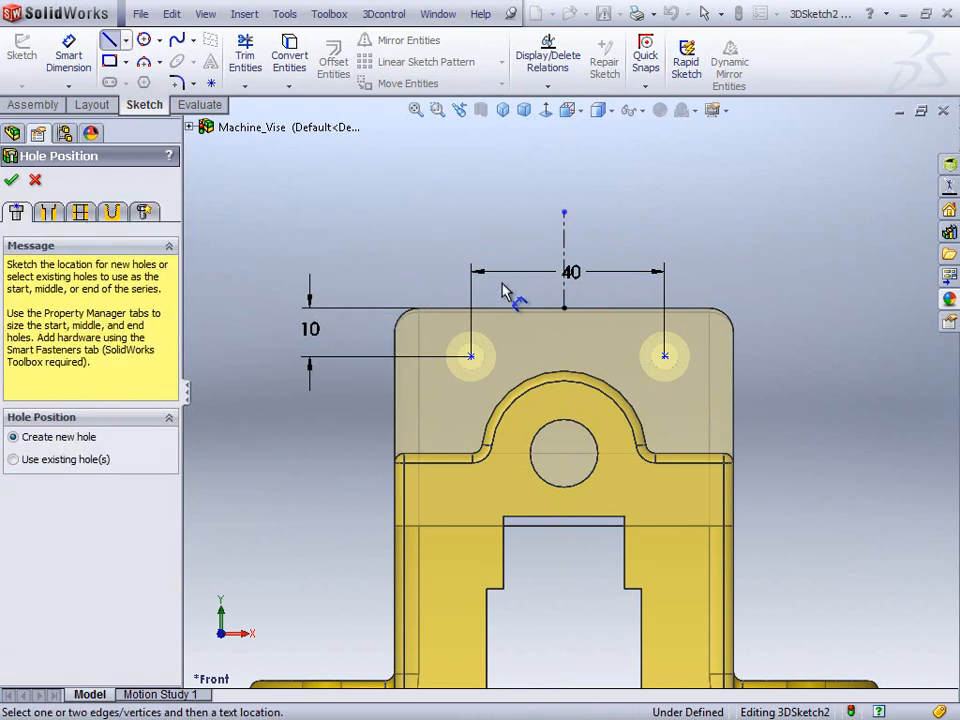
click(476, 304)
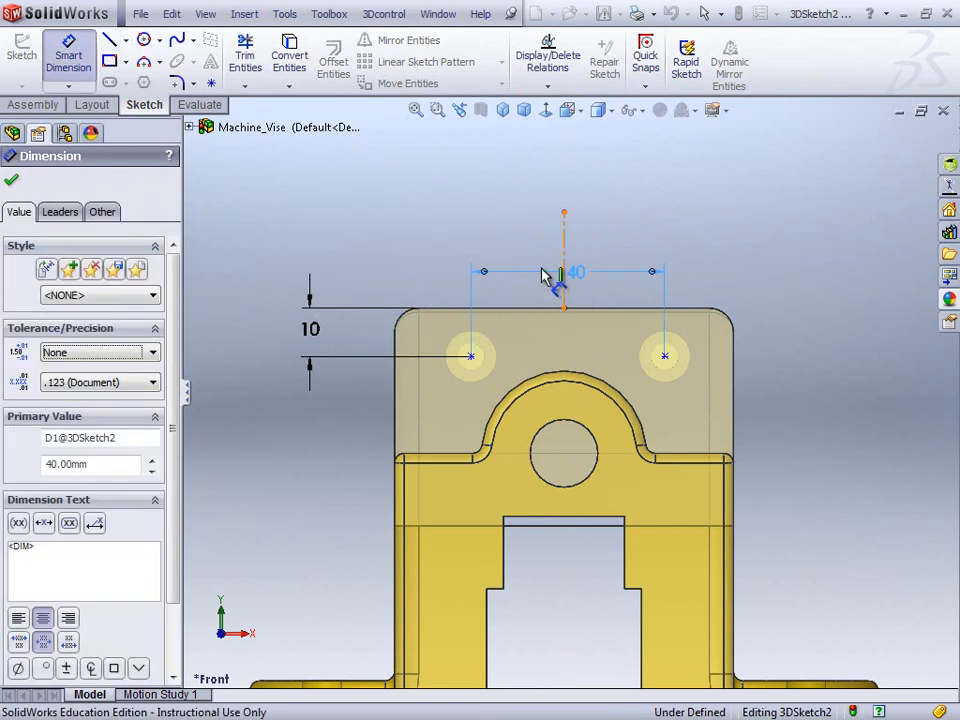
click(563, 299)
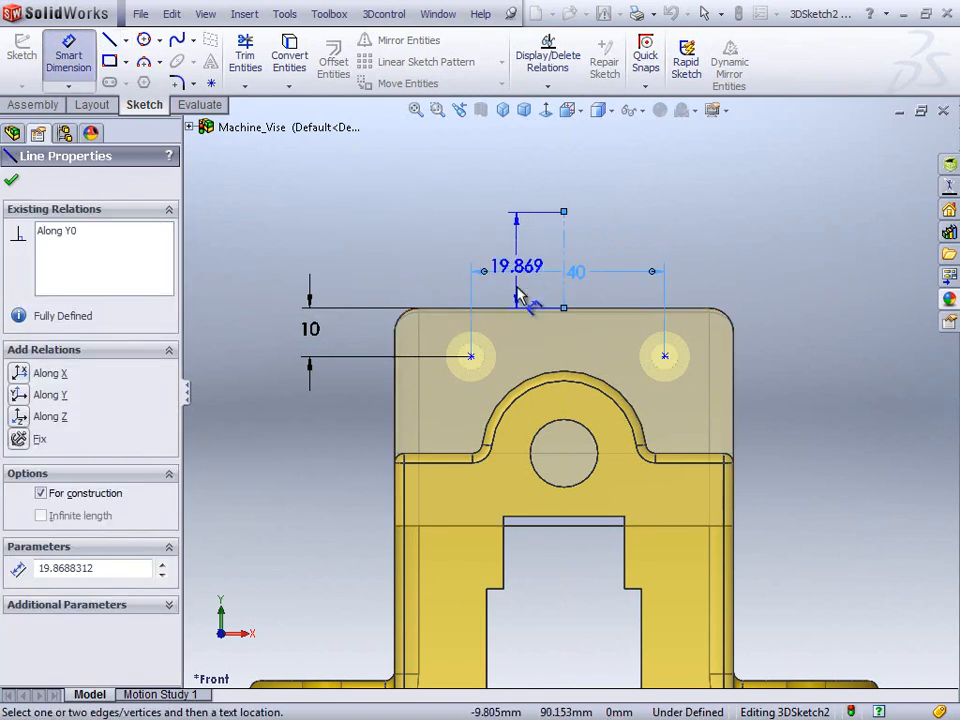
key(Escape)
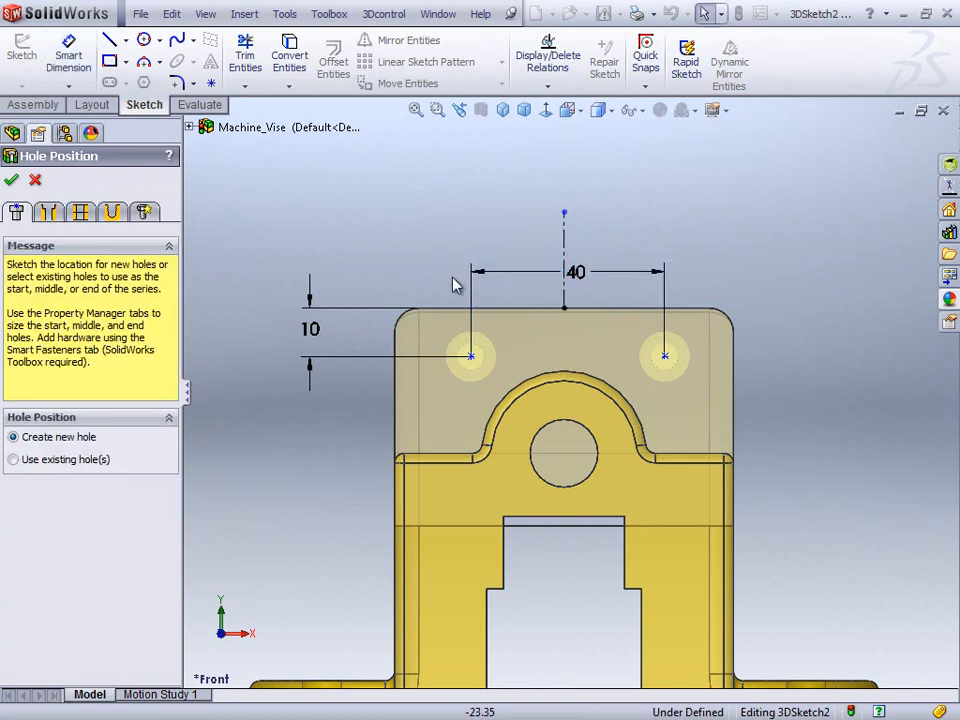
- Dimension the left hole point 20 mm horizontally from the vertical construction line
right_drag(420, 225, 424, 171)
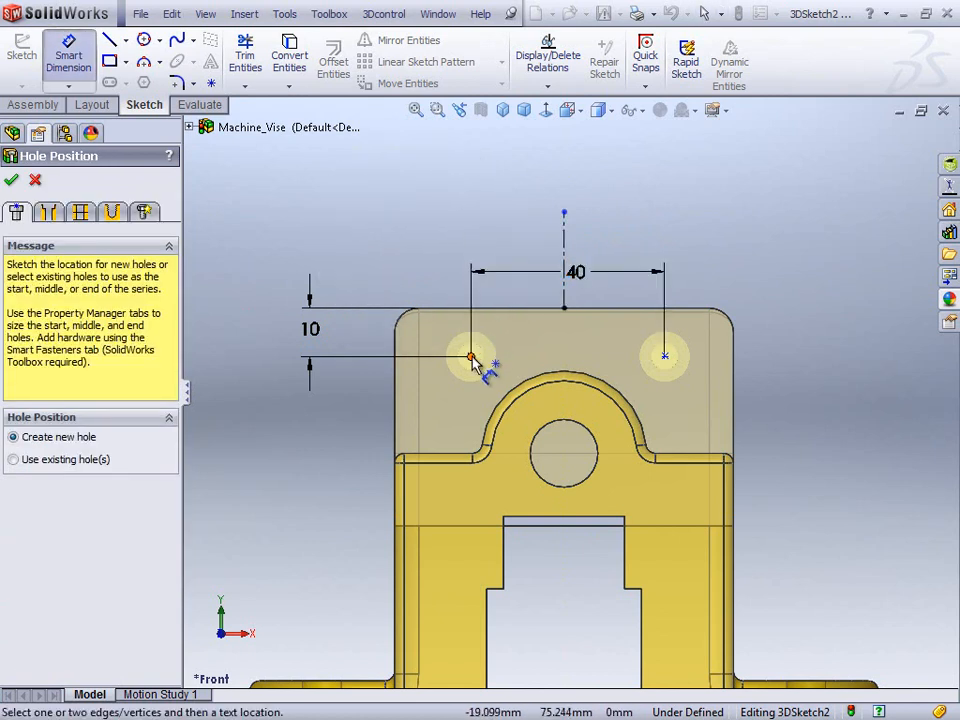
click(471, 356)
click(564, 282)
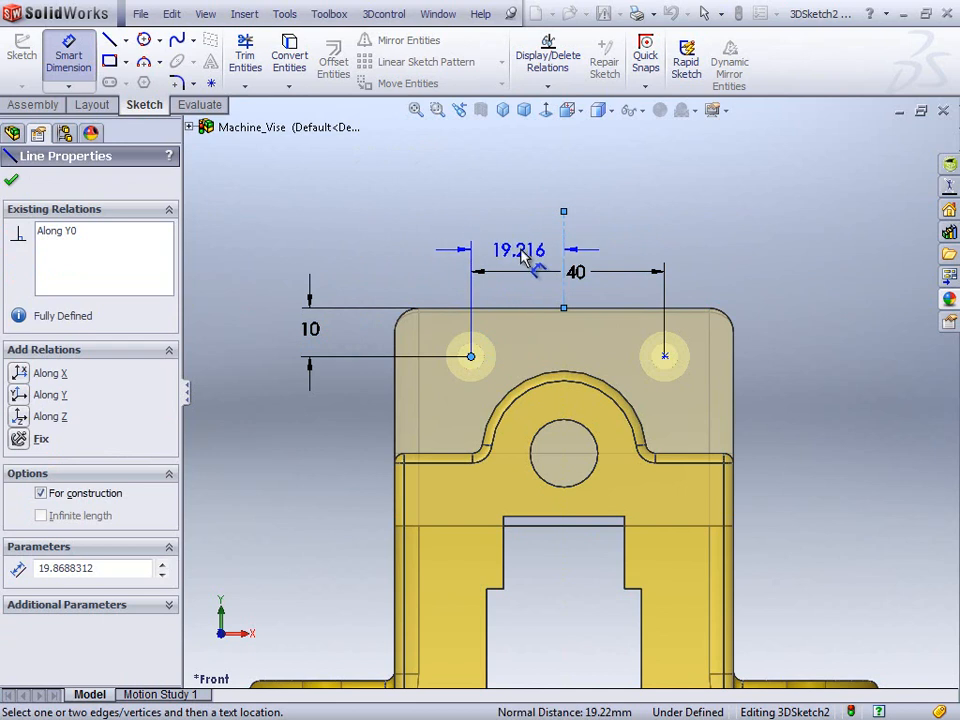
click(533, 258)
text(20)
key(Return)
click(11, 180)
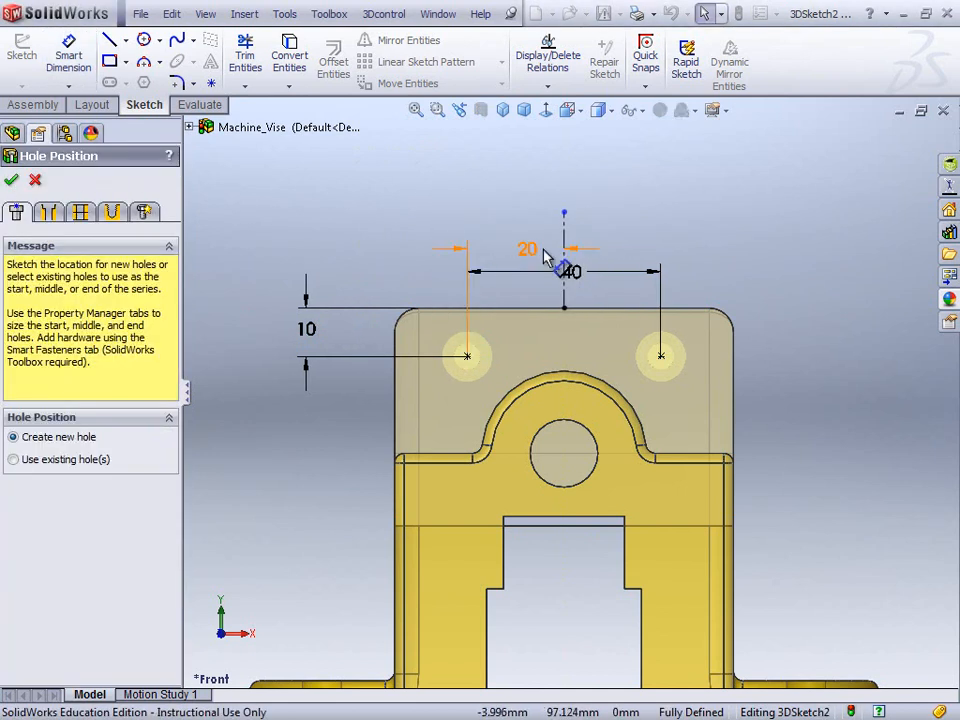
- Shorten the construction line and place the 40 mm dimension above the 20 mm dimension
drag(571, 272, 568, 240)
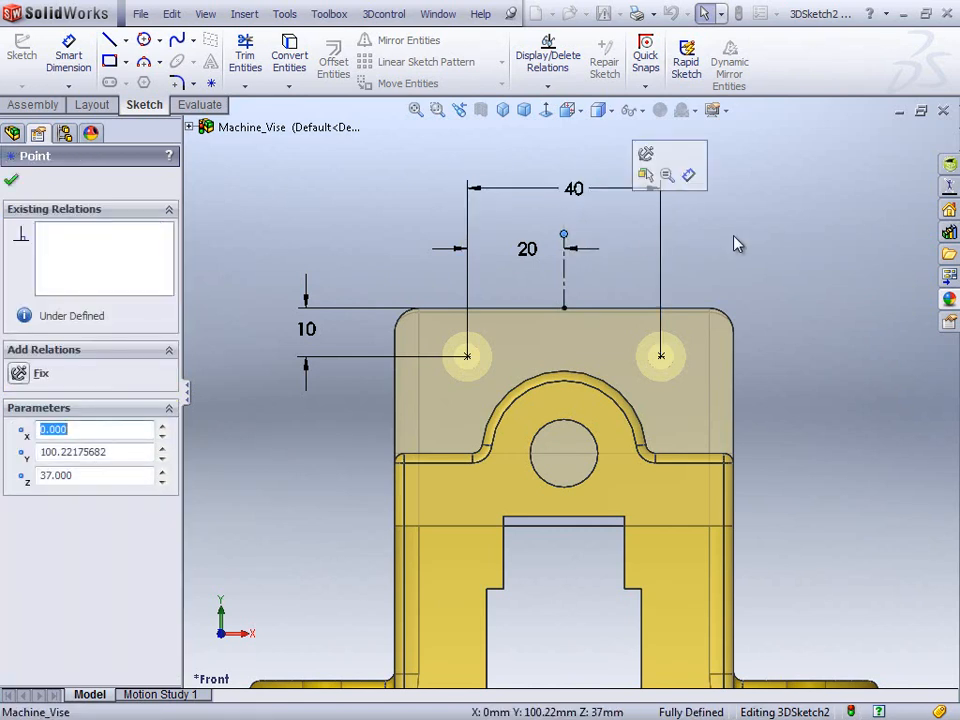
click(677, 248)
drag(574, 189, 562, 200)
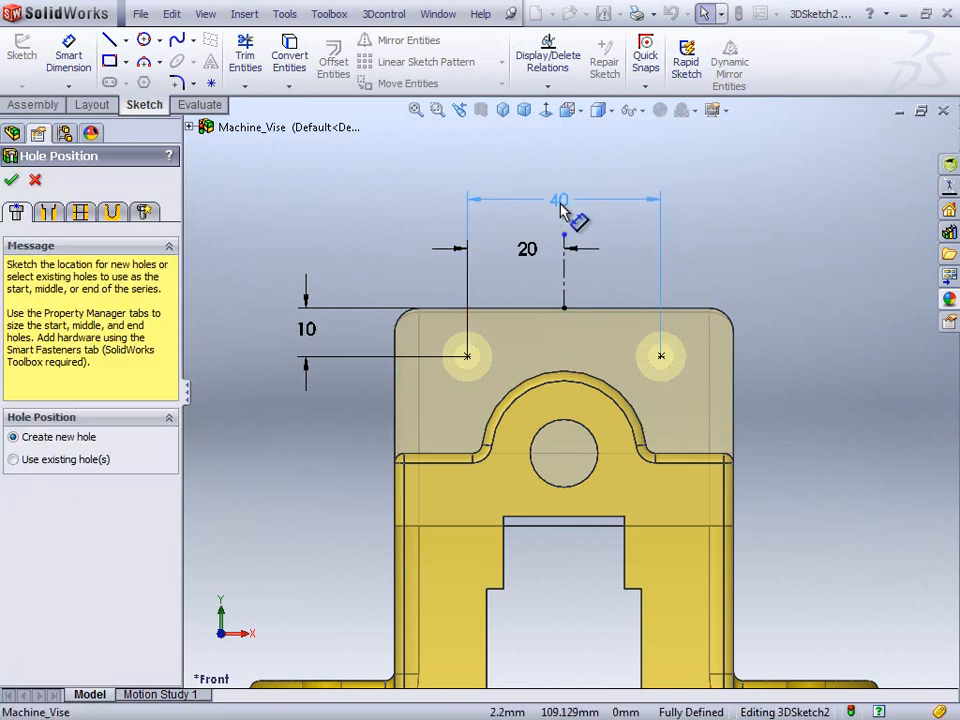
click(739, 246)
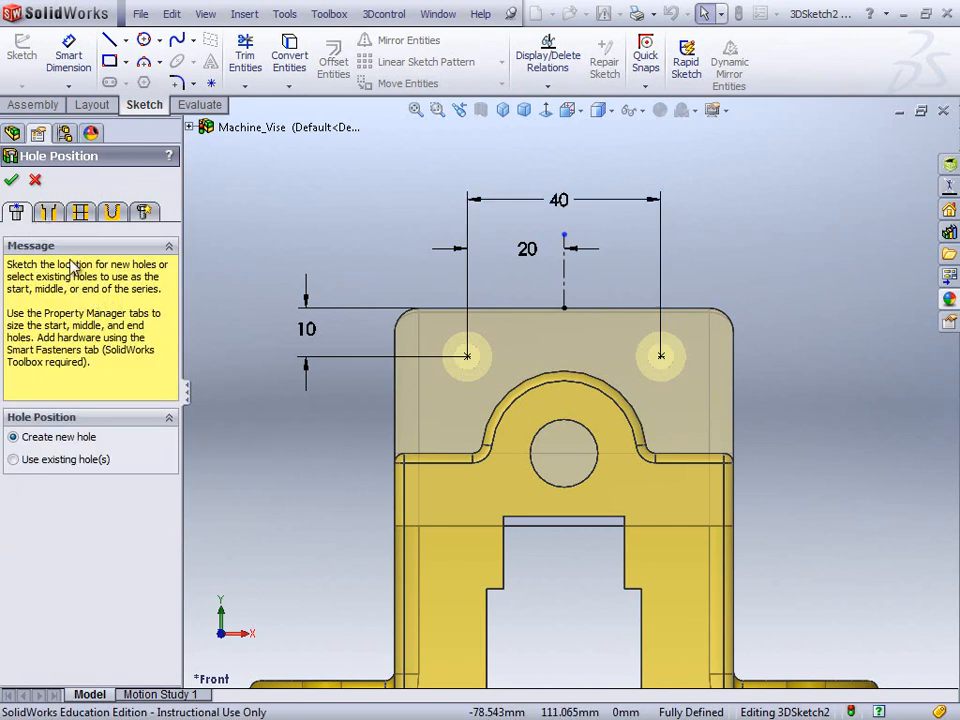
- Review the countersink start hole's standard, screw type and size choices in isometric view, and the middle hole's auto-size option
click(49, 213)
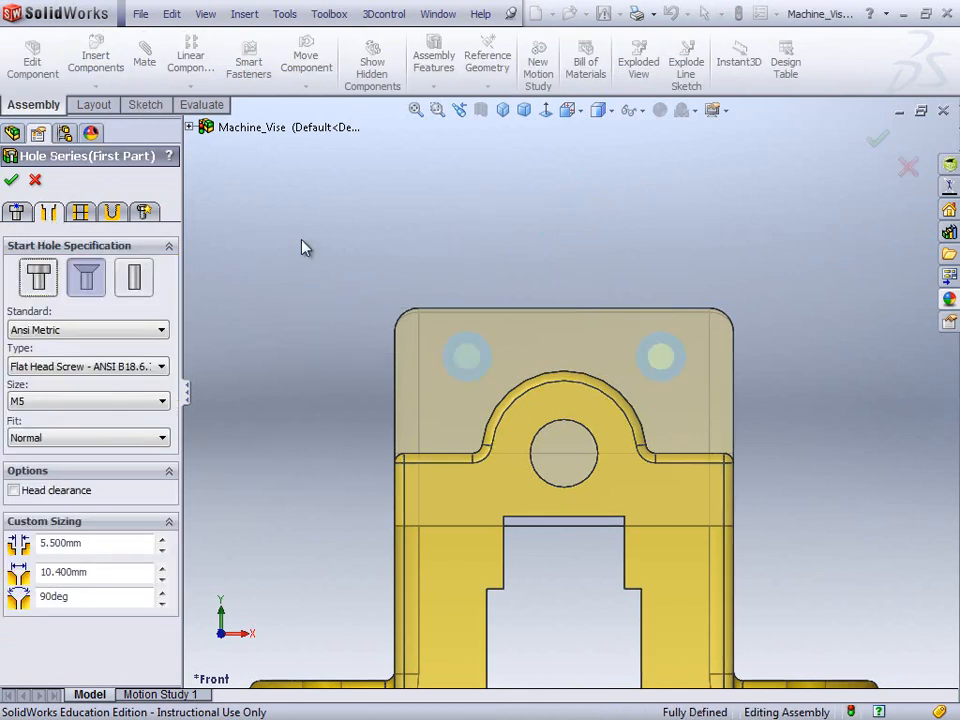
key(ctrl+7)
scroll(703, 227, down, 2)
scroll(683, 210, down, 2)
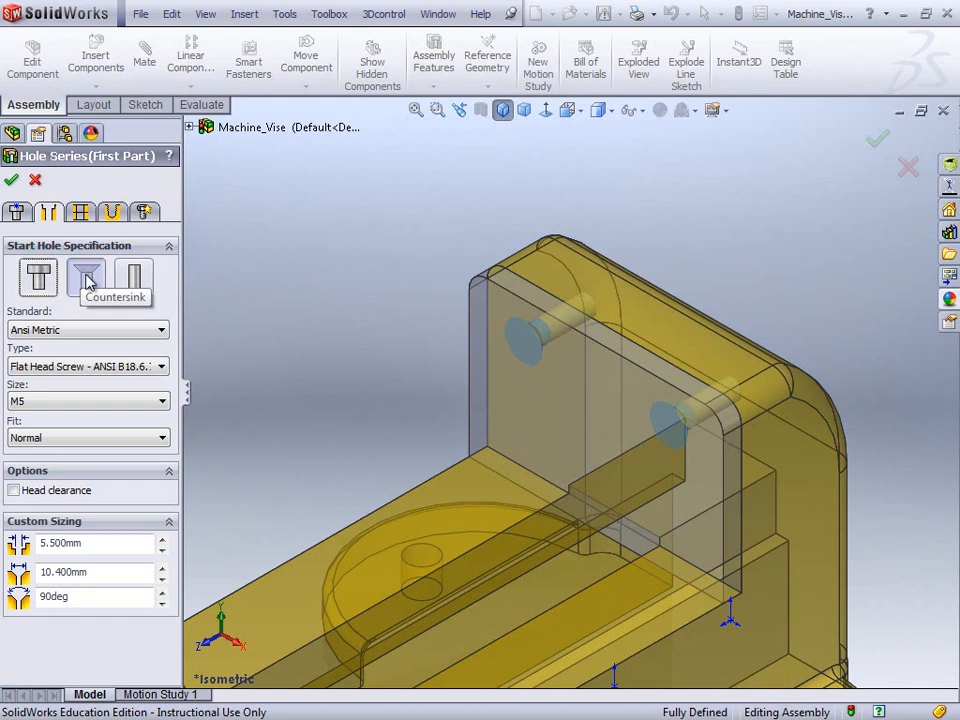
click(157, 332)
click(157, 340)
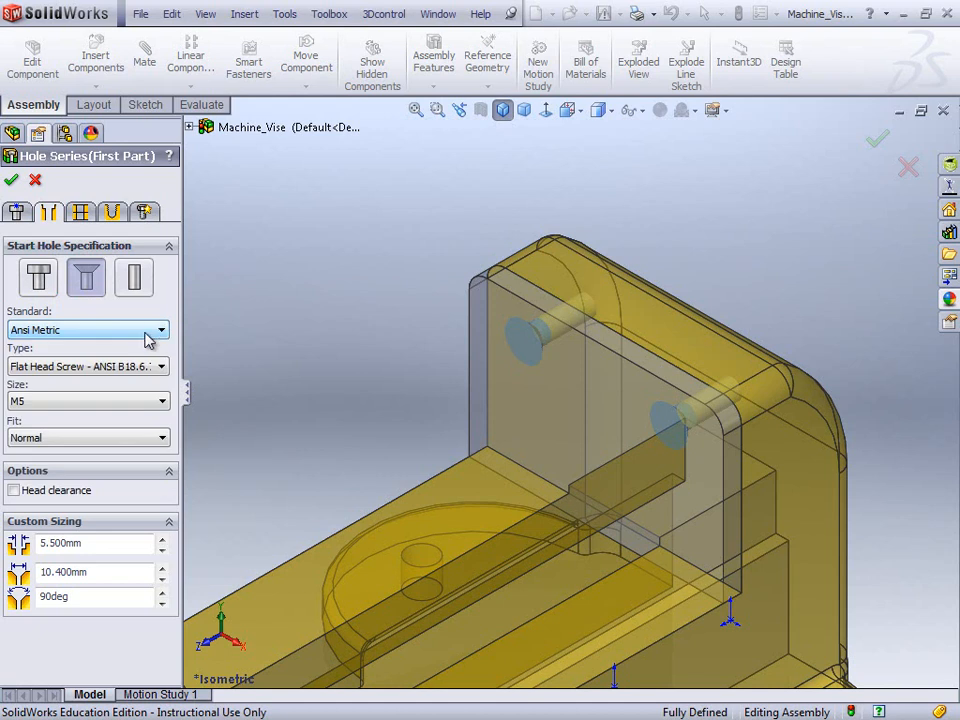
click(155, 334)
click(153, 340)
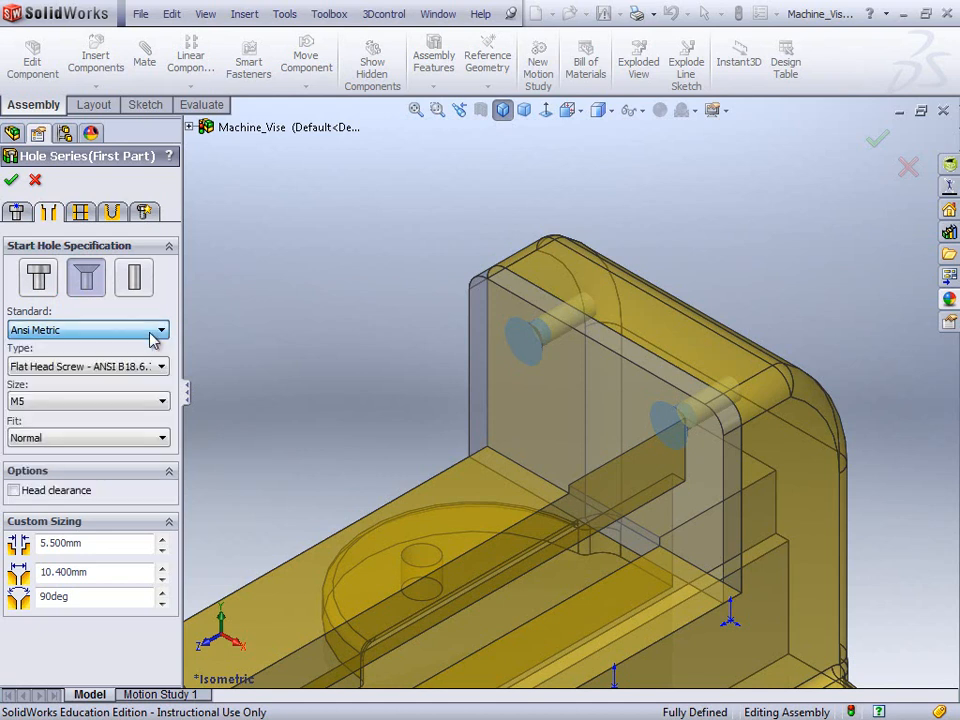
click(162, 369)
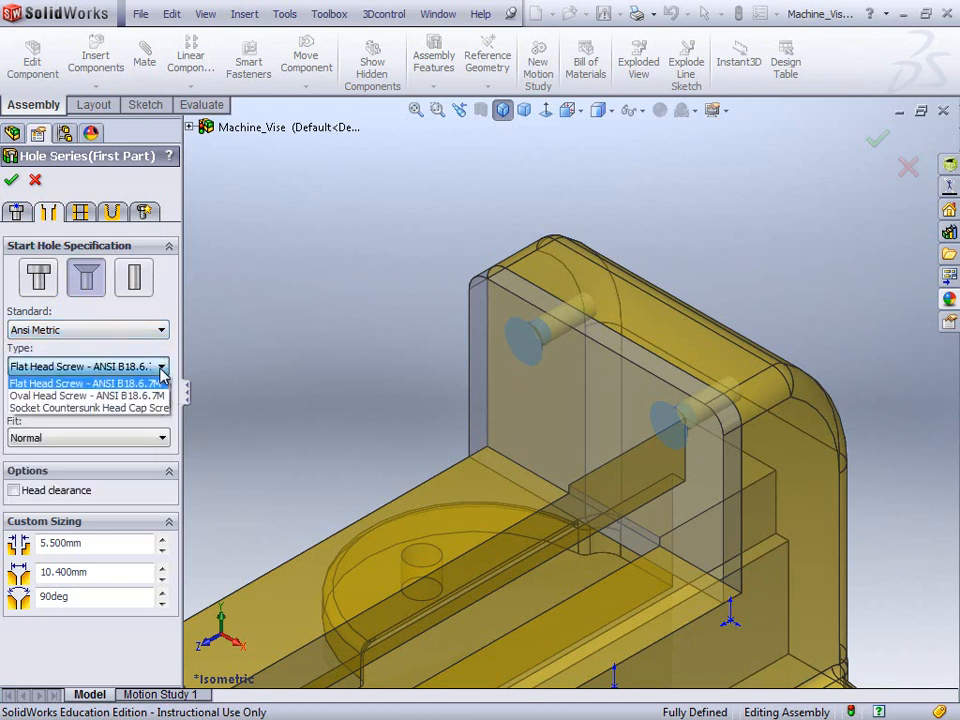
click(161, 371)
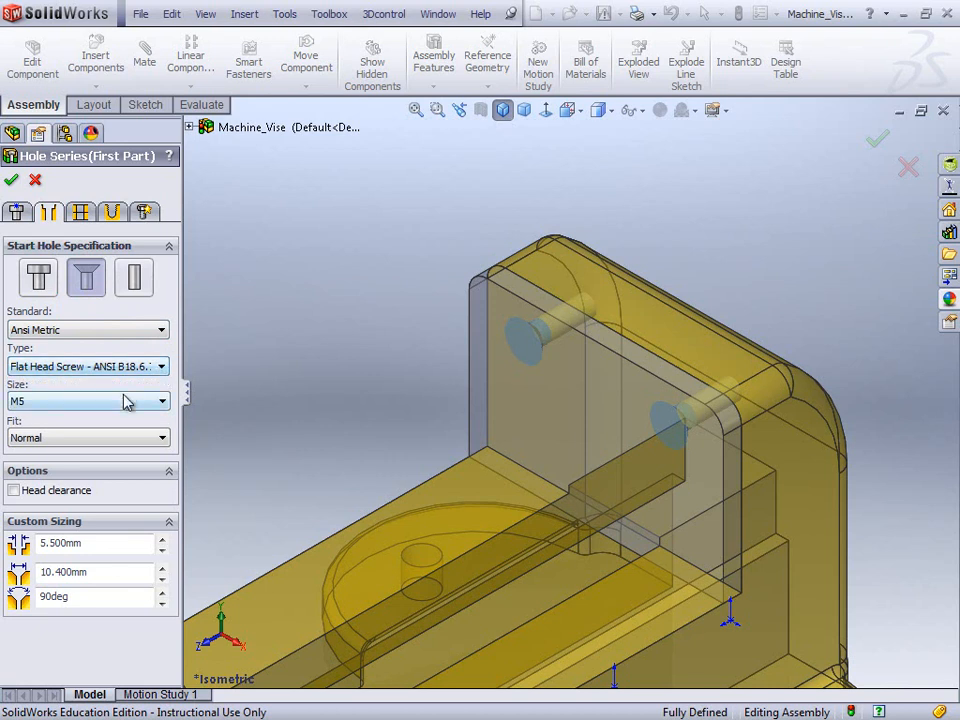
click(61, 402)
click(62, 403)
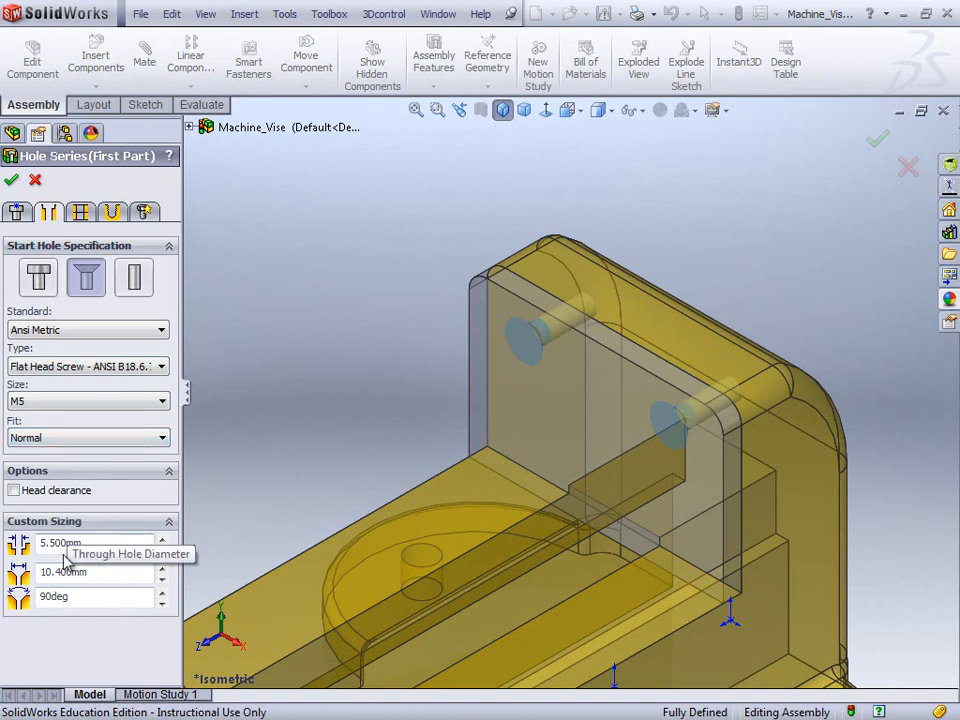
click(82, 218)
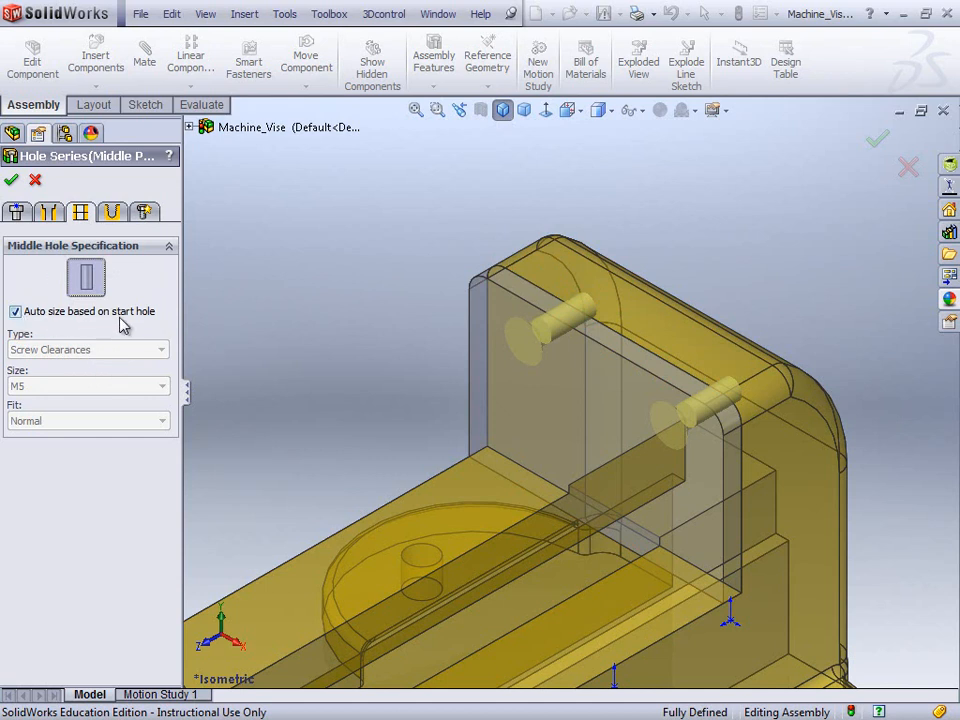
- Set the blind tap drill depth of the M5x0.8 bottoming tapped end hole to 10 mm
click(115, 215)
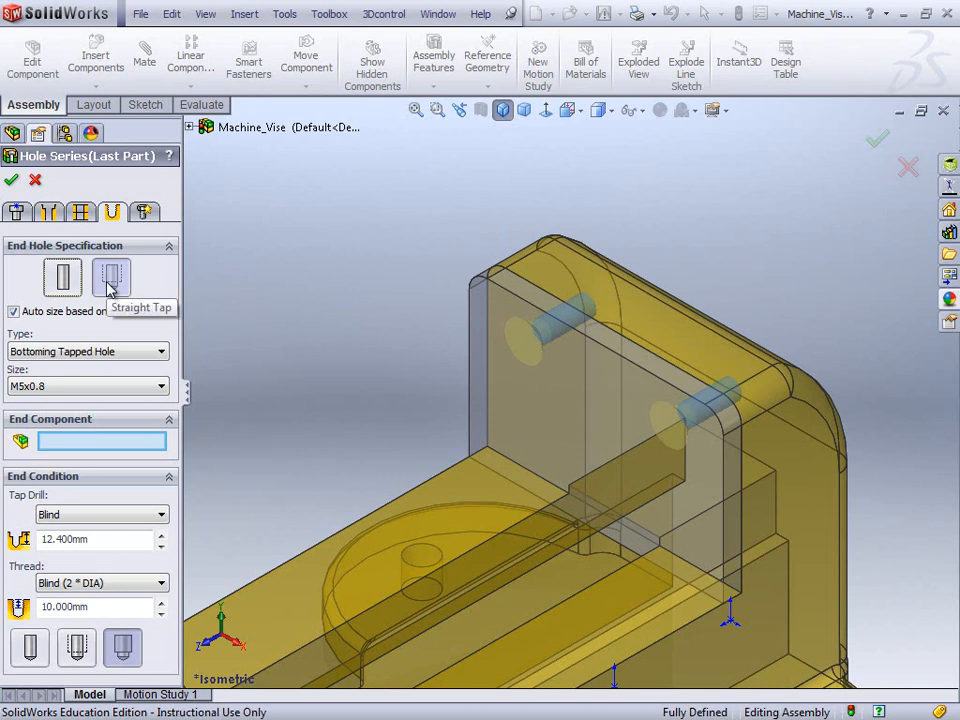
click(120, 353)
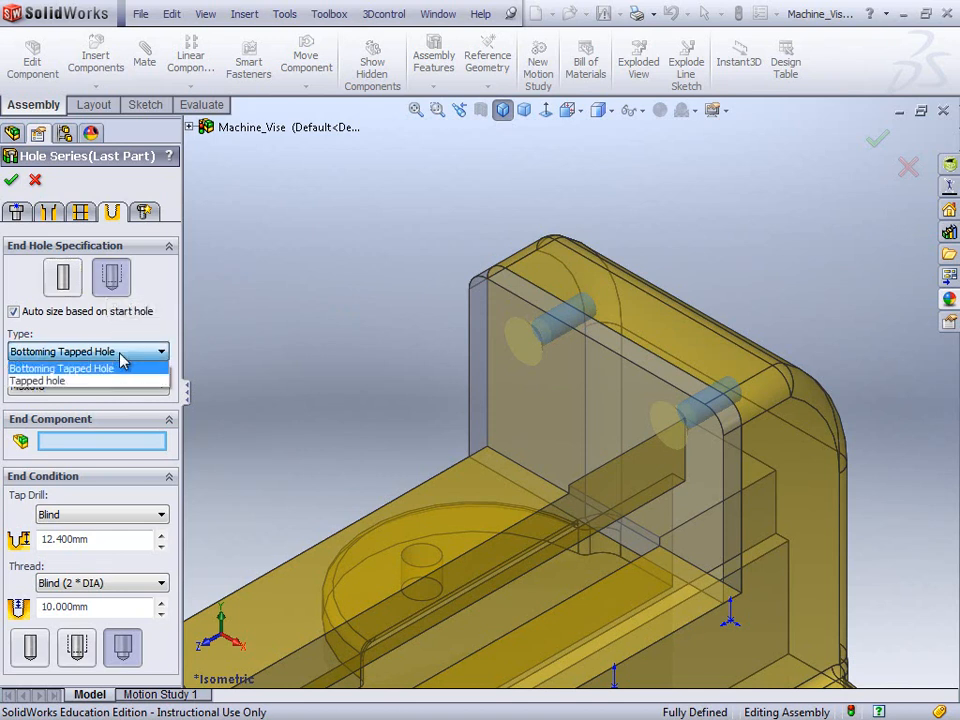
click(103, 353)
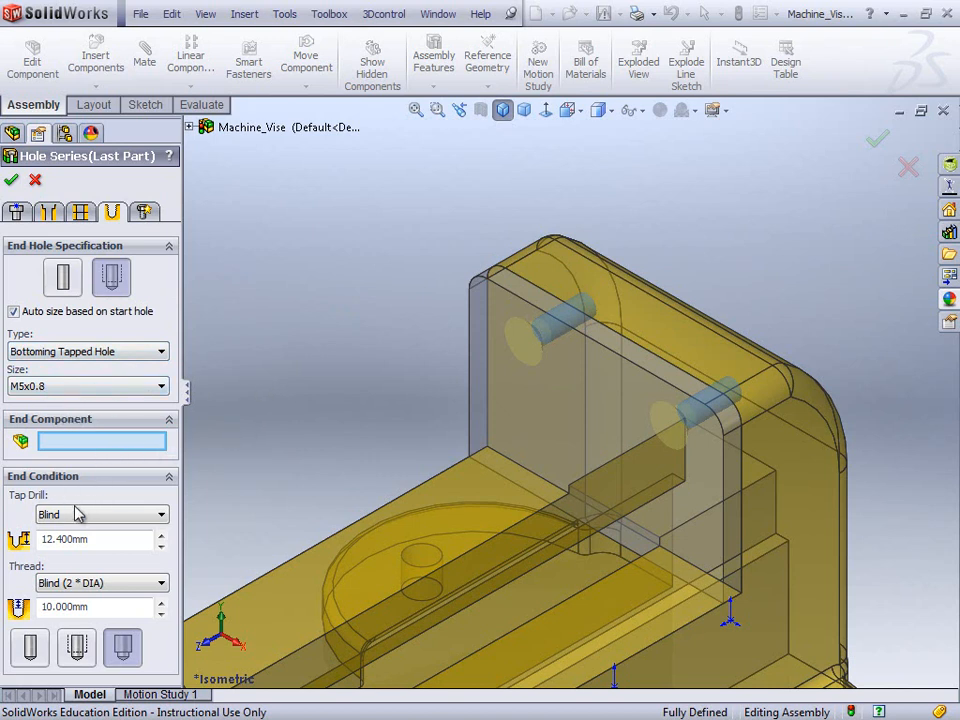
drag(98, 540, 40, 540)
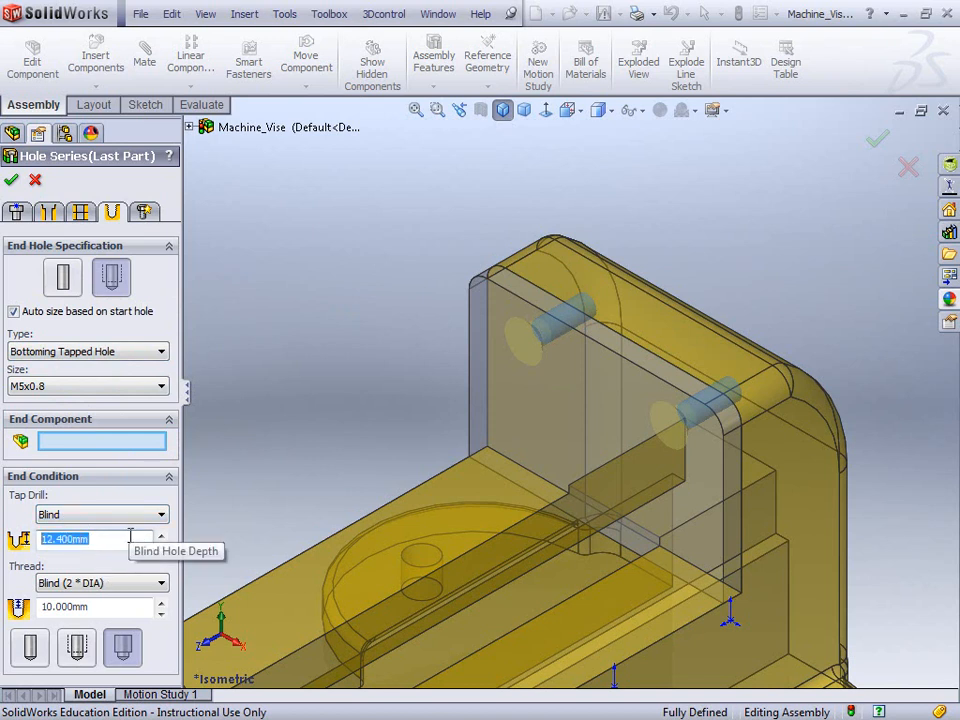
text(10)
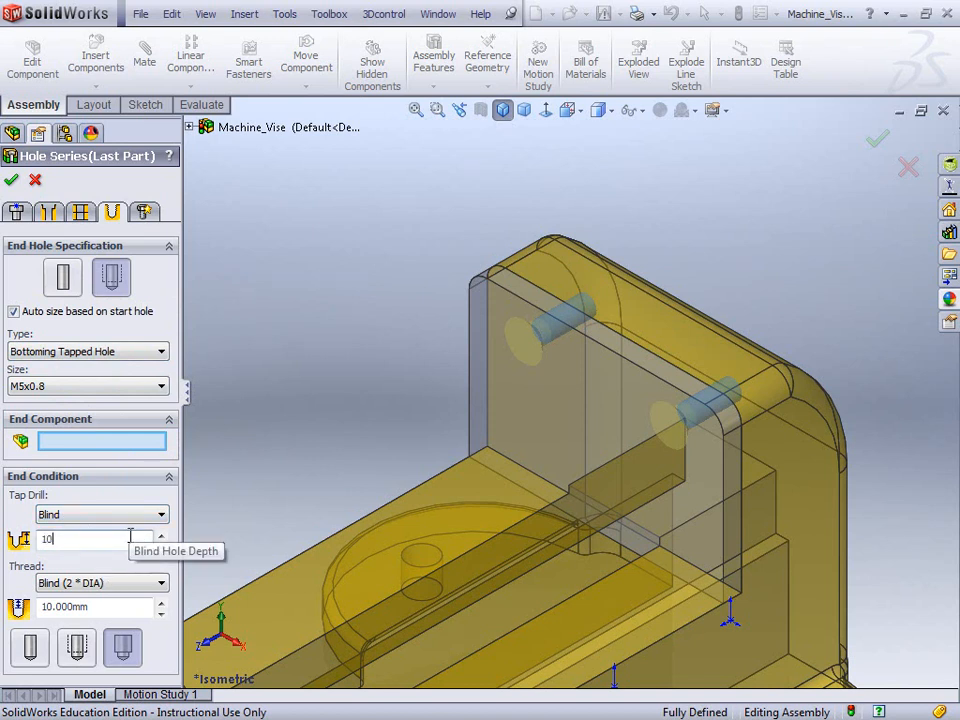
click(104, 606)
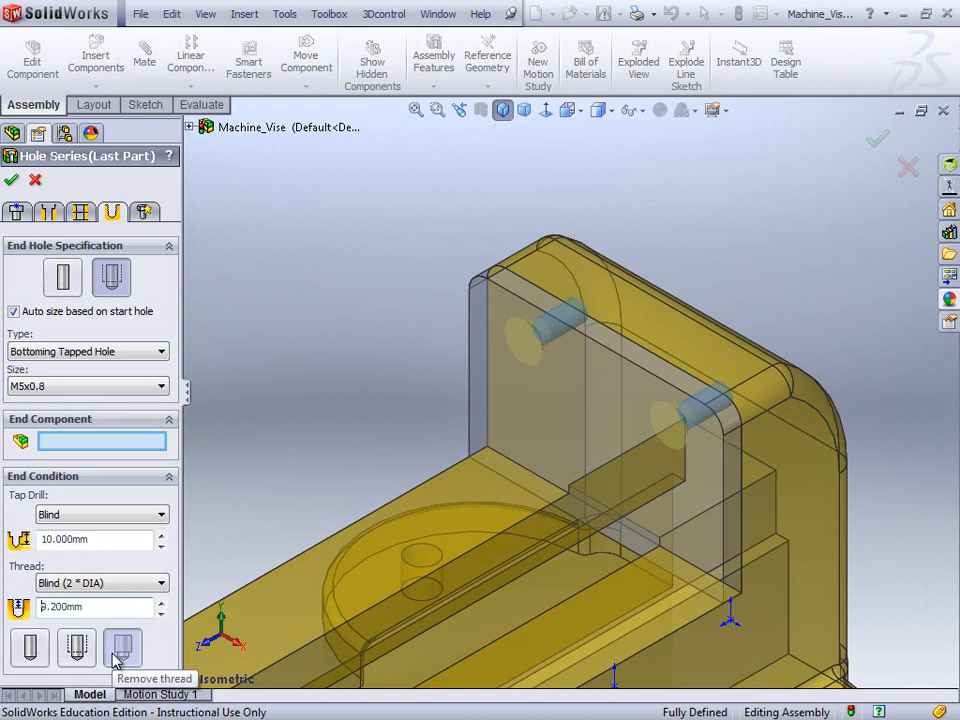
click(119, 652)
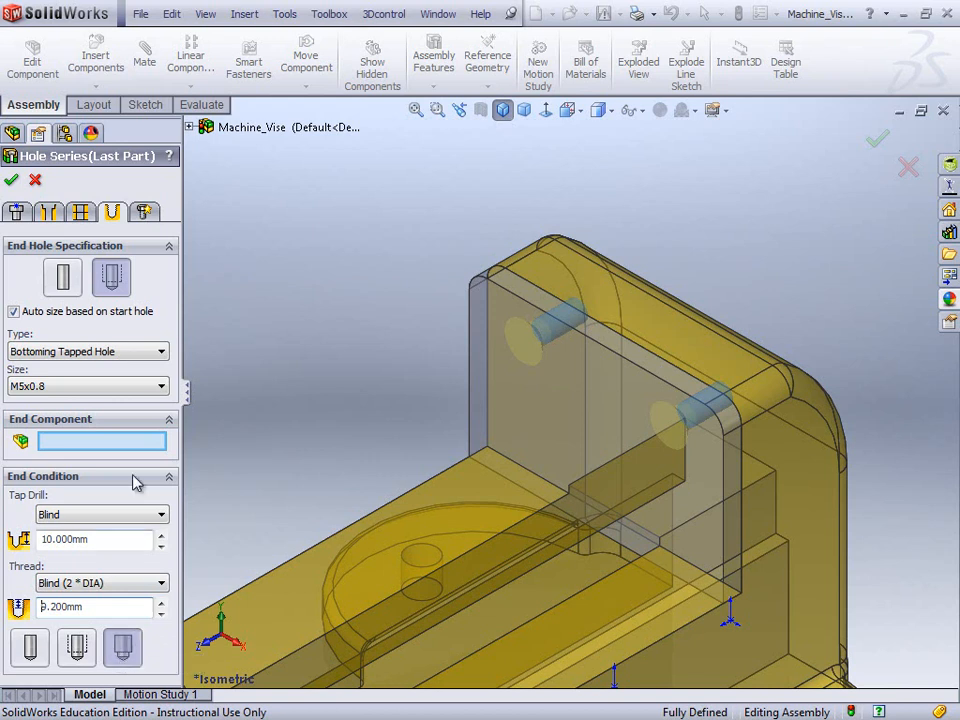
- Check the Smart Fasteners options and complete the Hole Series
click(145, 213)
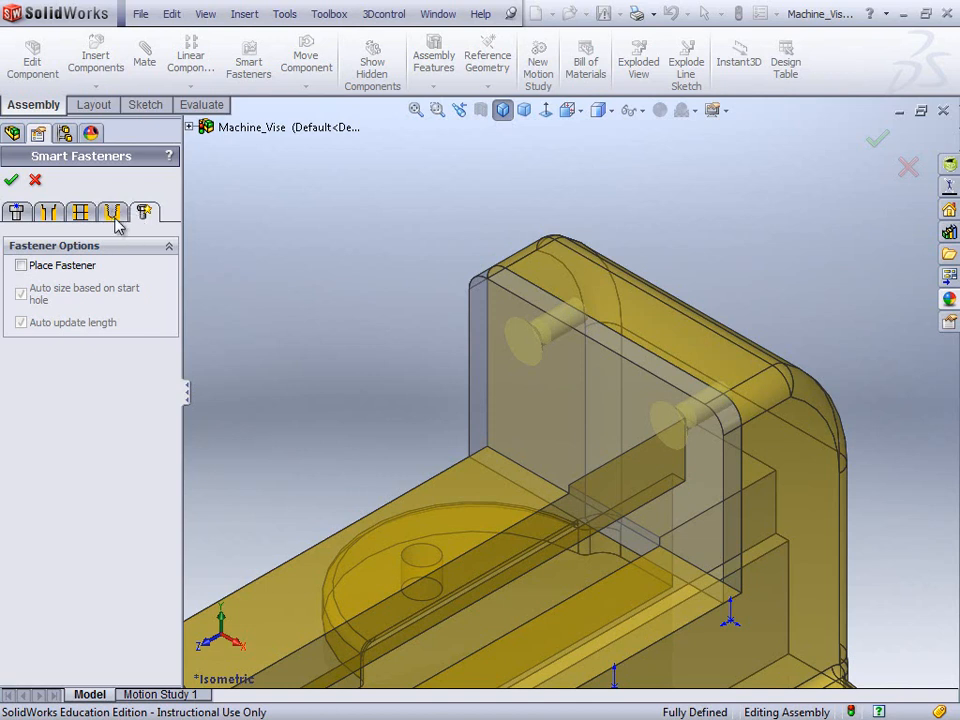
click(117, 221)
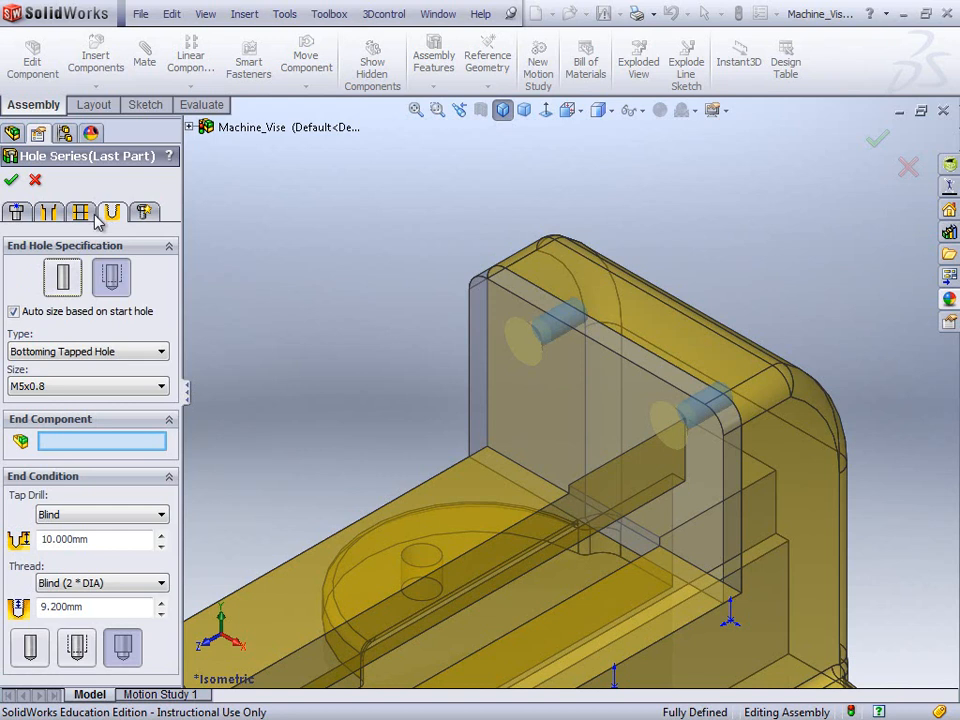
click(11, 181)
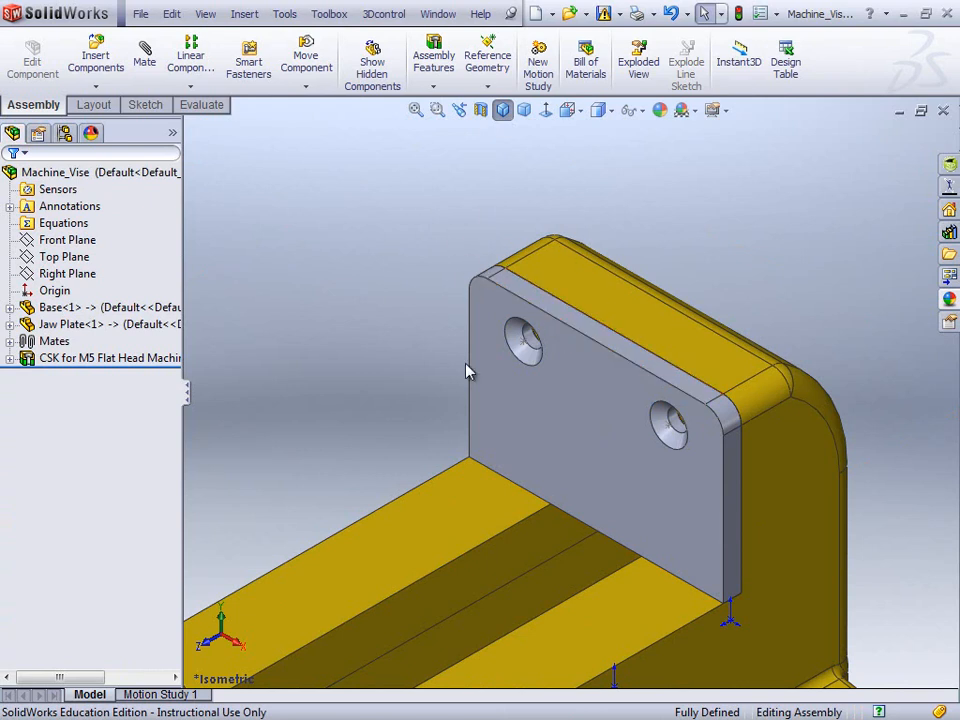
- Examine the countersunk hole in the jaw plate and the tapped hole behind it up close
scroll(540, 352, down, 2)
middle_drag(585, 365, 632, 313)
scroll(519, 360, down, 5)
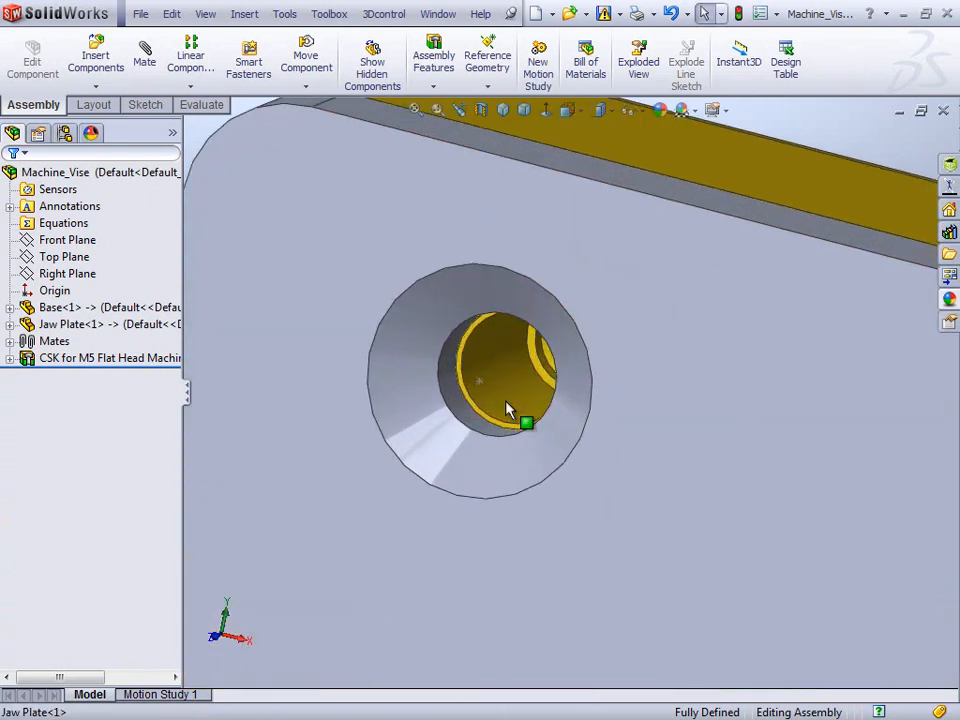
middle_drag(527, 377, 598, 337)
scroll(500, 410, up, 5)
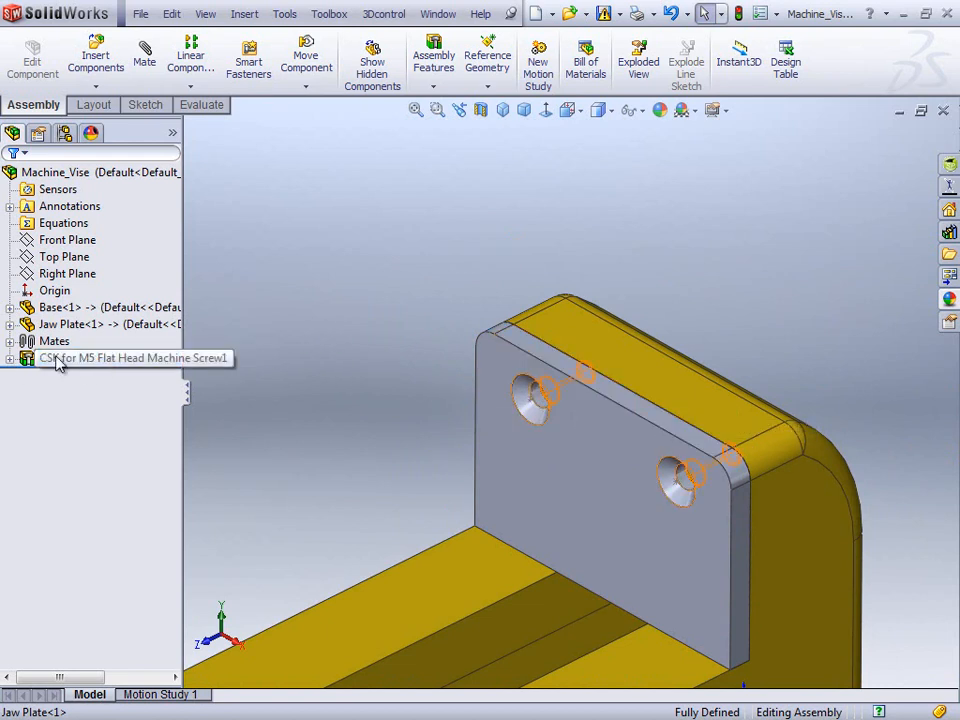
- Hide Sketch3 under the CSK for M5 Flat Head Machine Screw feature
click(10, 358)
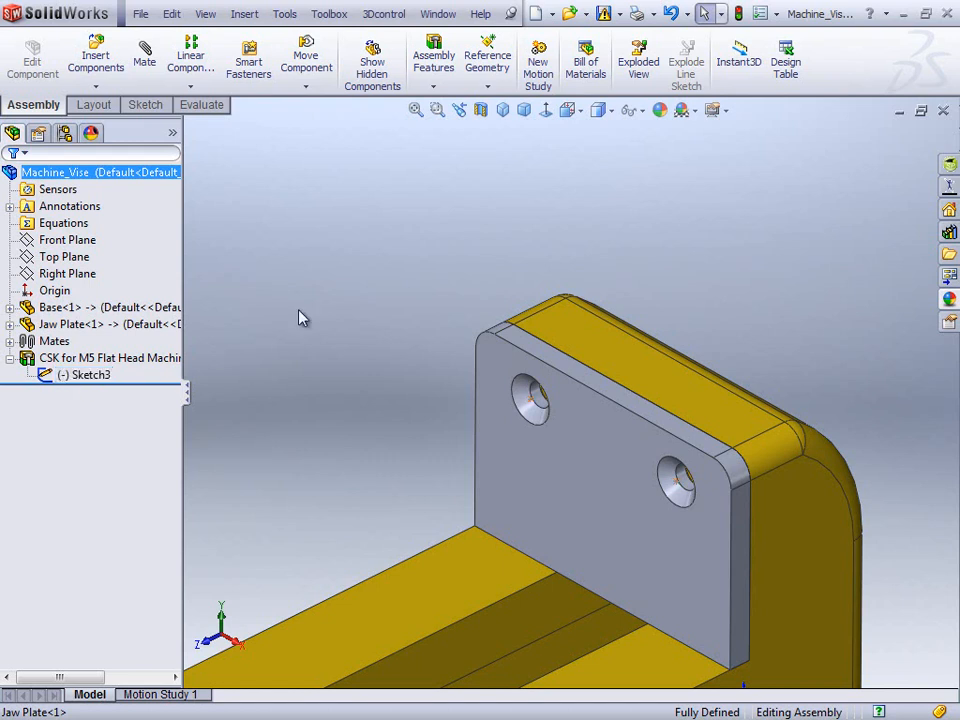
right_click(93, 384)
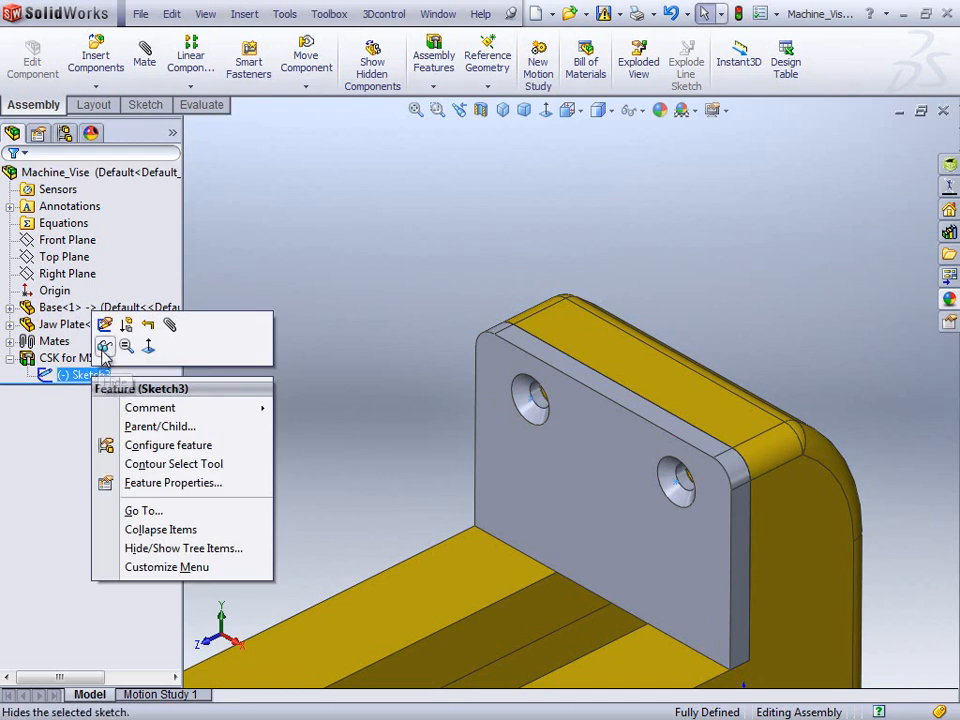
click(104, 346)
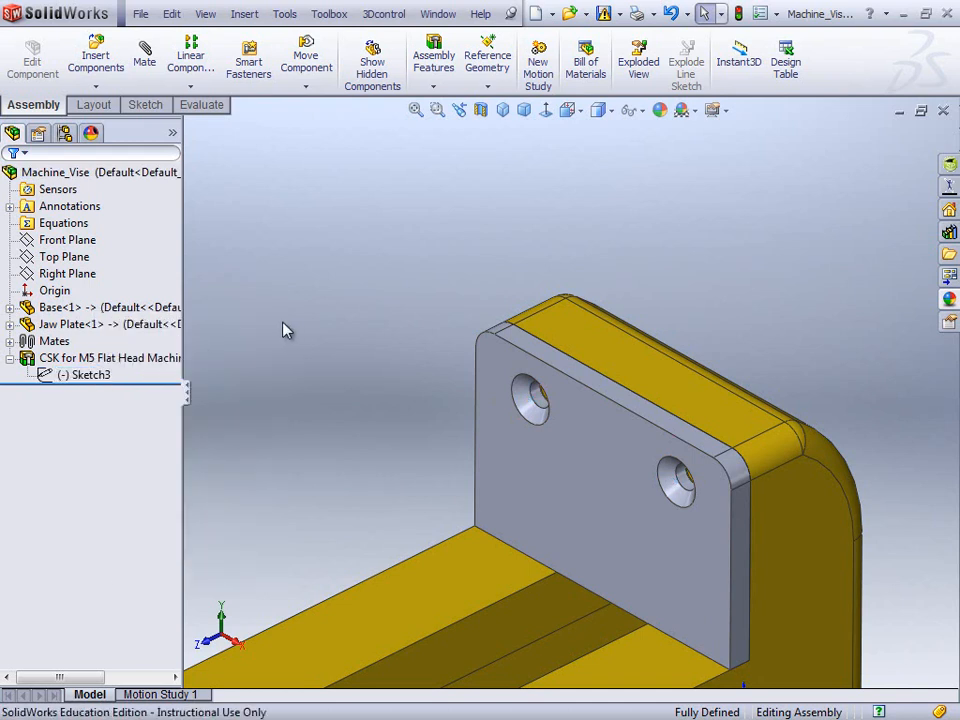
click(9, 357)
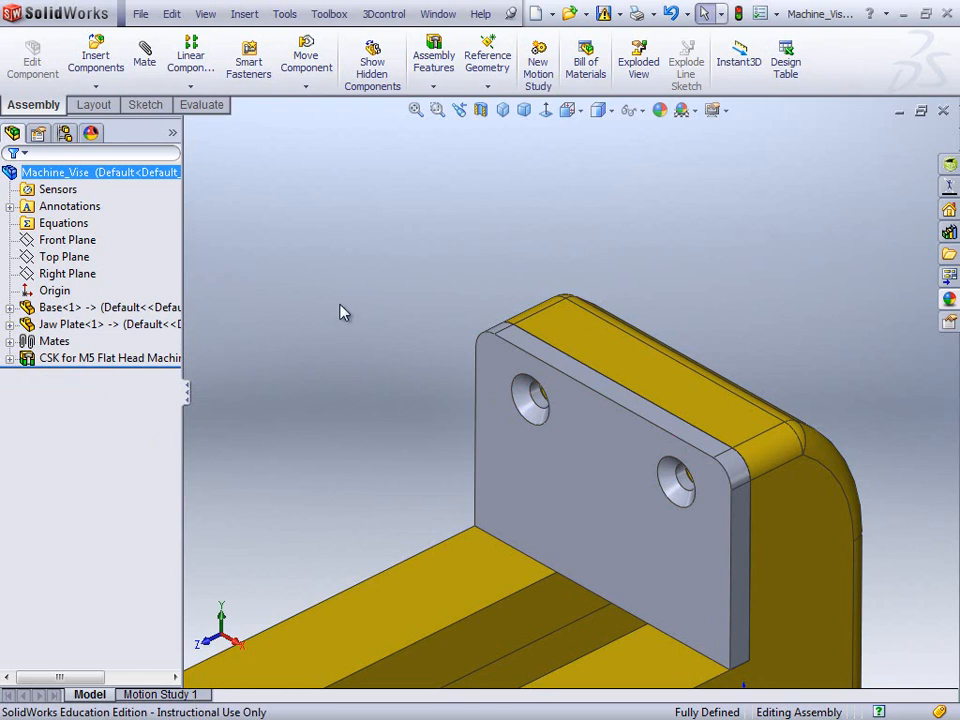
- Open the Base component as a separate part and examine its M5x0.8 Tapped Hole1 feature
key(ctrl+7)
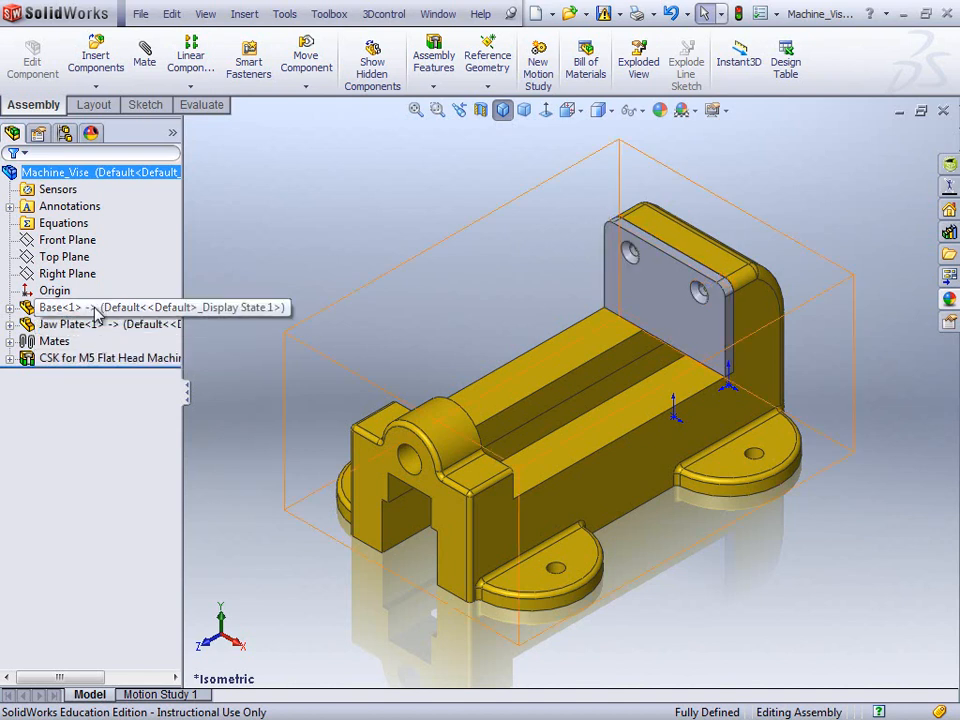
right_click(45, 307)
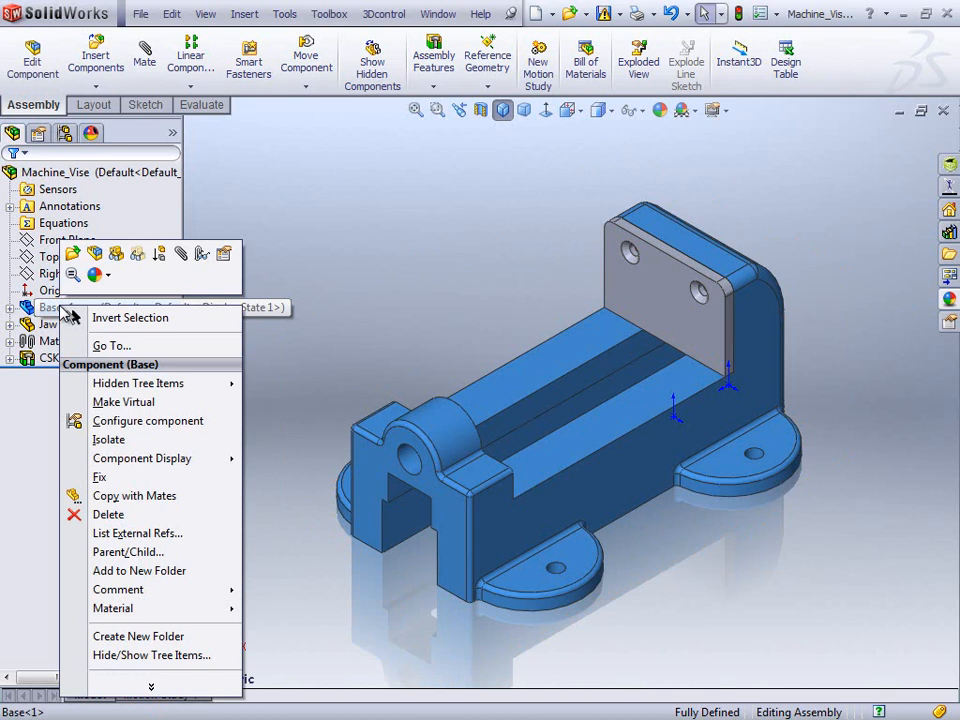
click(74, 256)
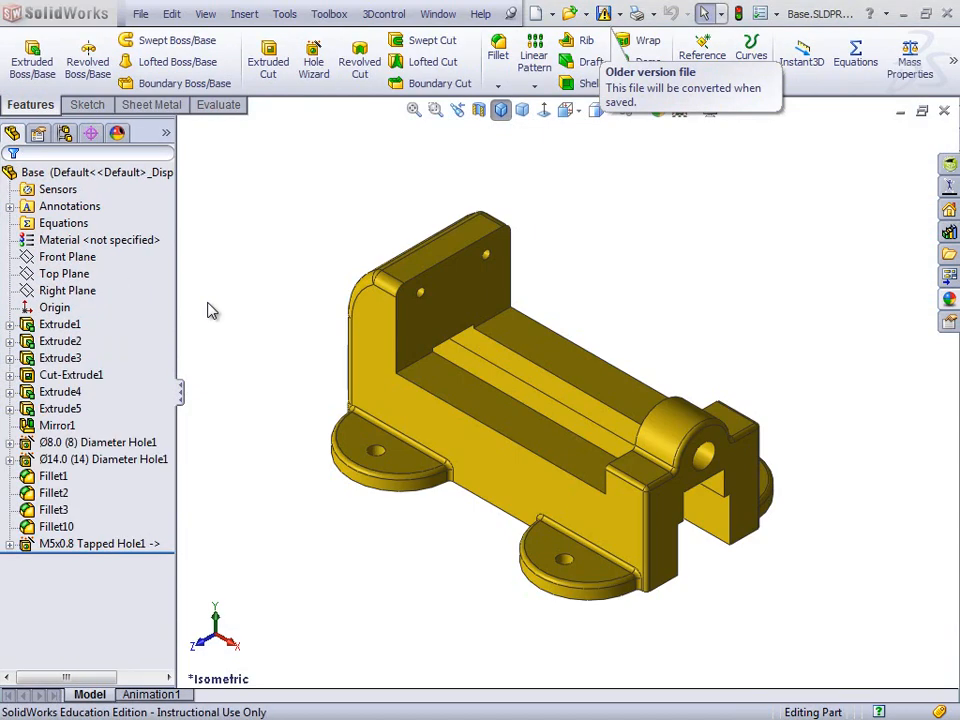
middle_drag(508, 279, 484, 281)
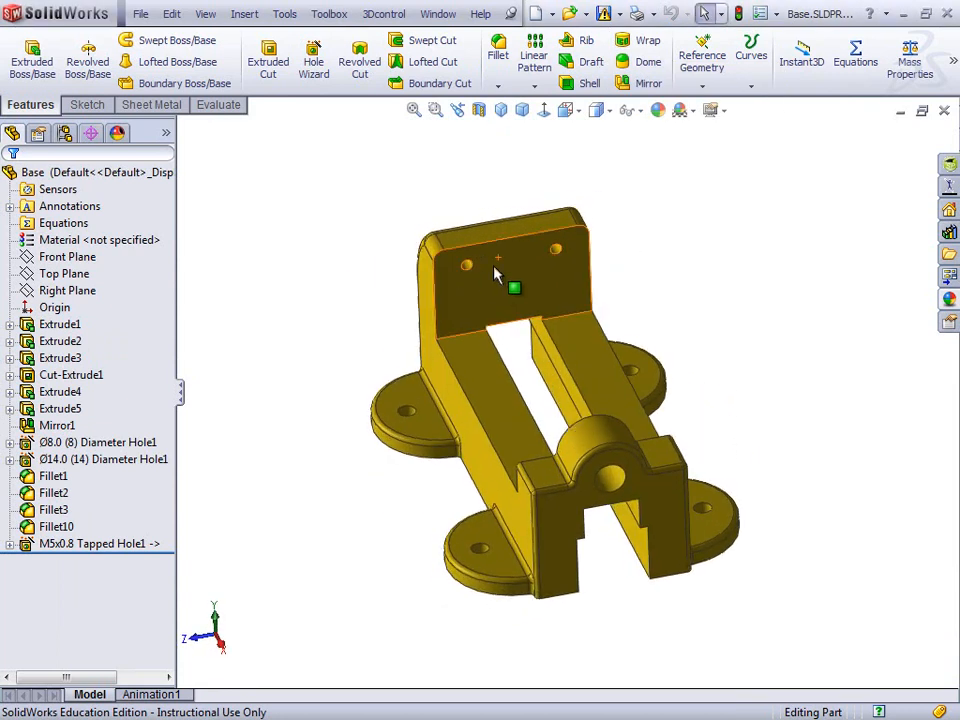
scroll(480, 268, down, 4)
click(100, 544)
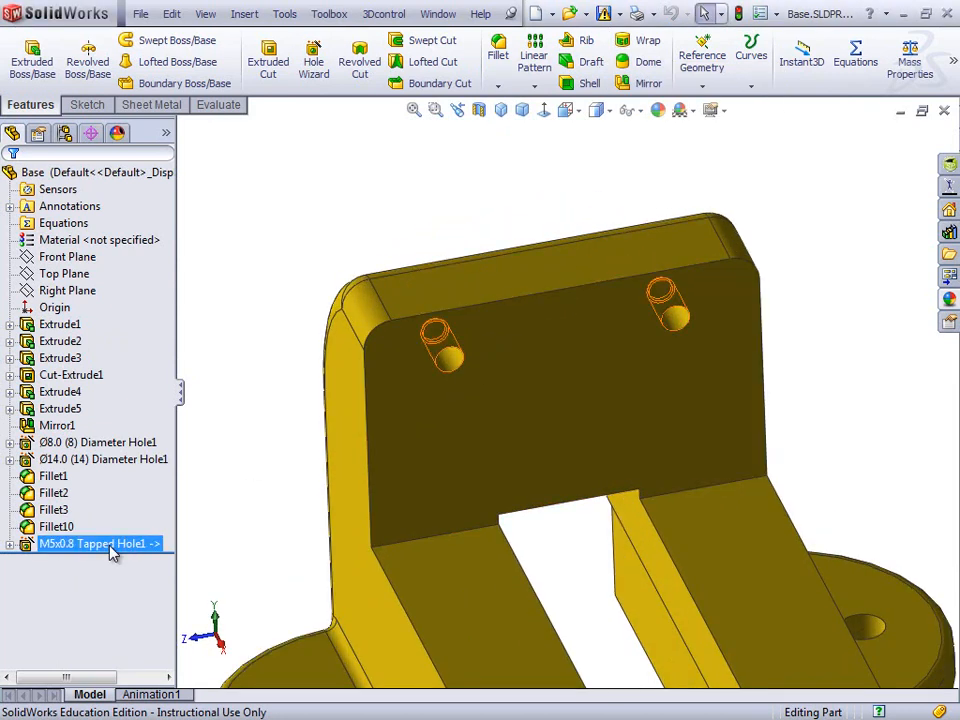
- Examine the two tapped holes in the Base's upright wall up close and return to the Machine_Vise assembly
key(Escape)
scroll(452, 341, down, 2)
middle_drag(466, 382, 388, 238)
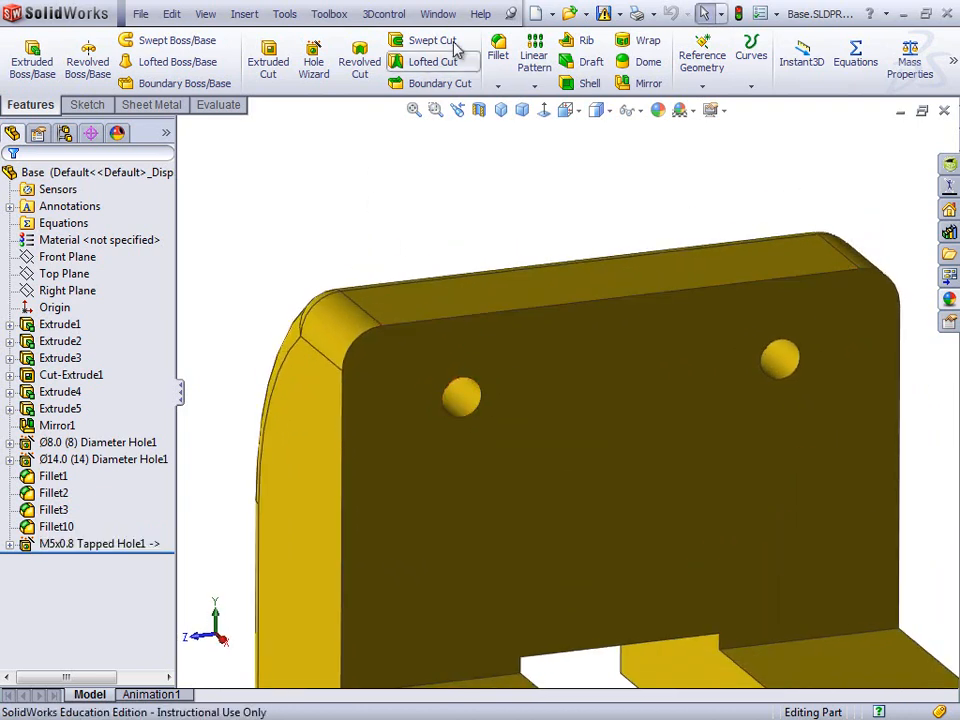
click(438, 14)
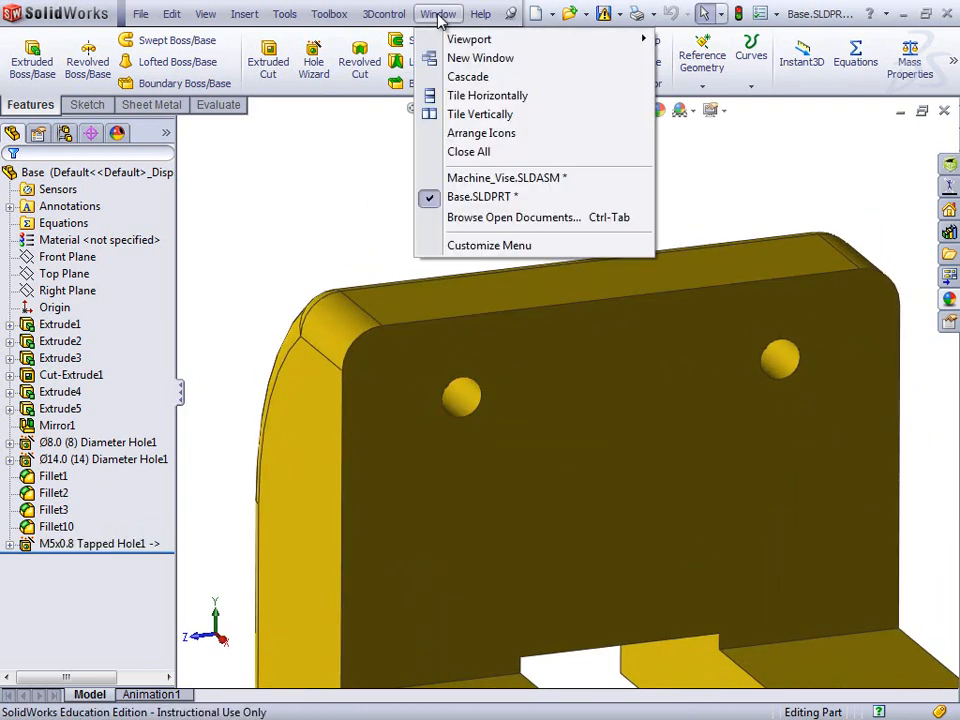
click(452, 180)
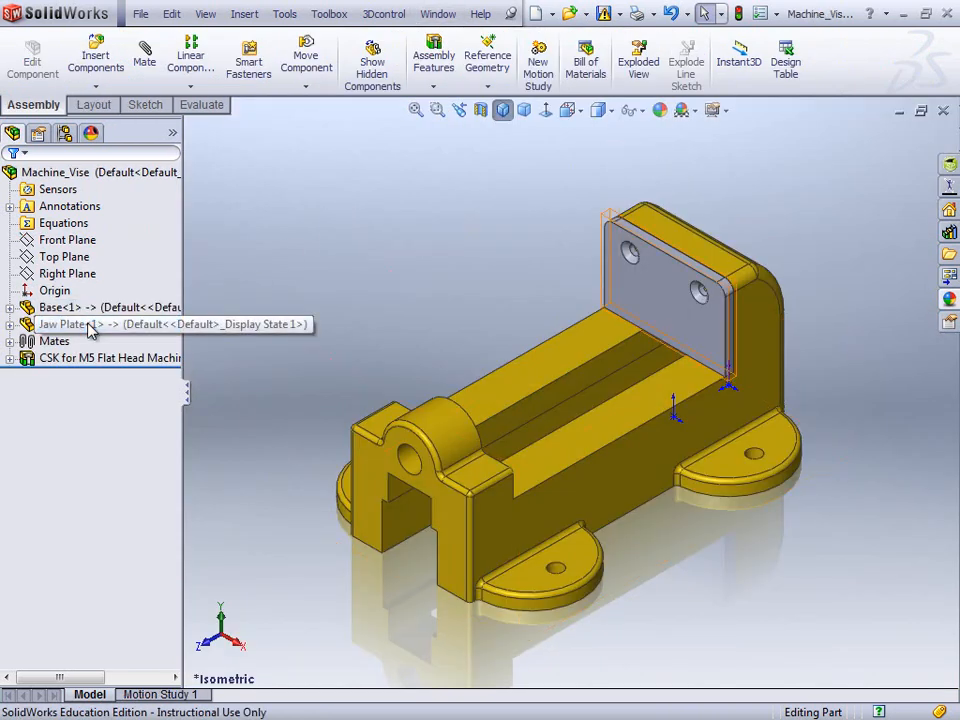
- Open the Jaw Plate component as a separate part and close it again, saving its changes
right_click(94, 326)
click(101, 272)
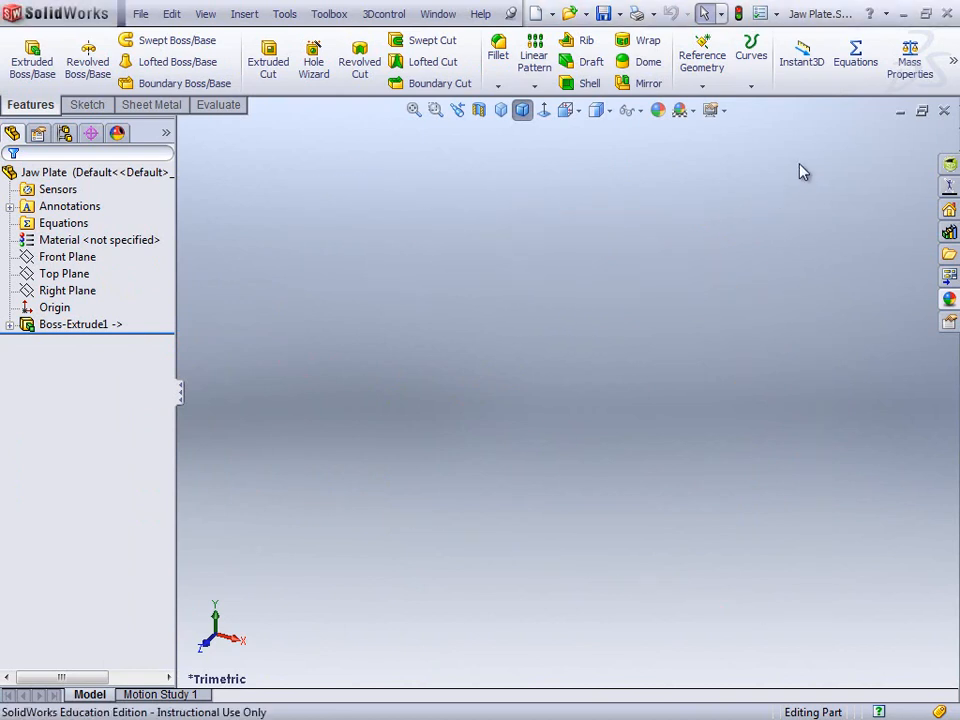
click(944, 111)
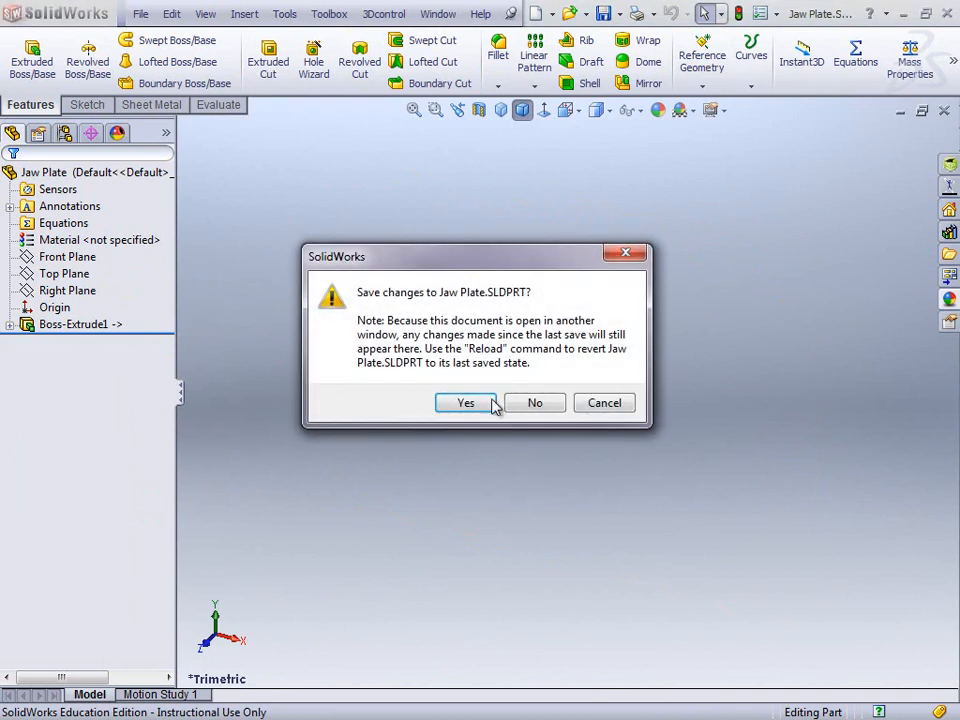
click(458, 402)
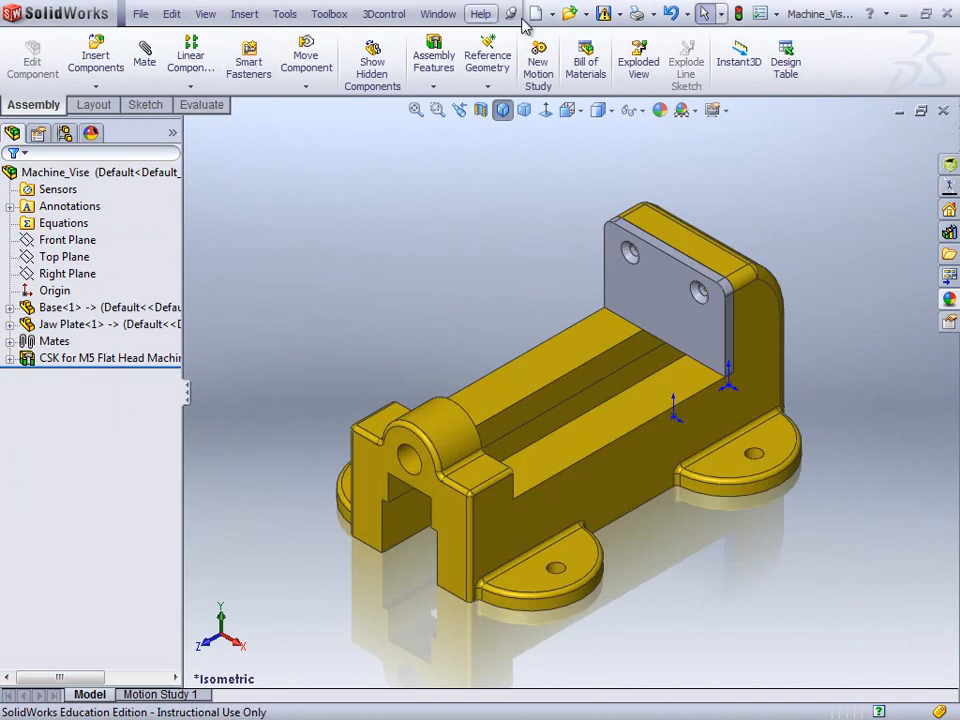
- Open the Jaw Plate.SLDPRT file from the Case Study folder
key(ctrl+o)
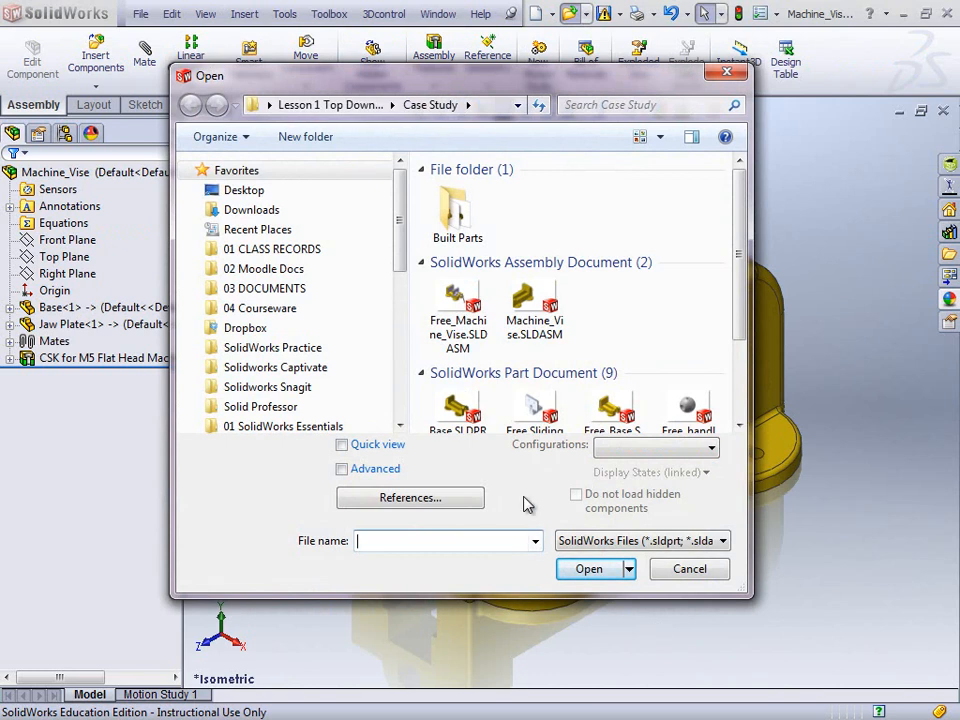
drag(743, 285, 743, 398)
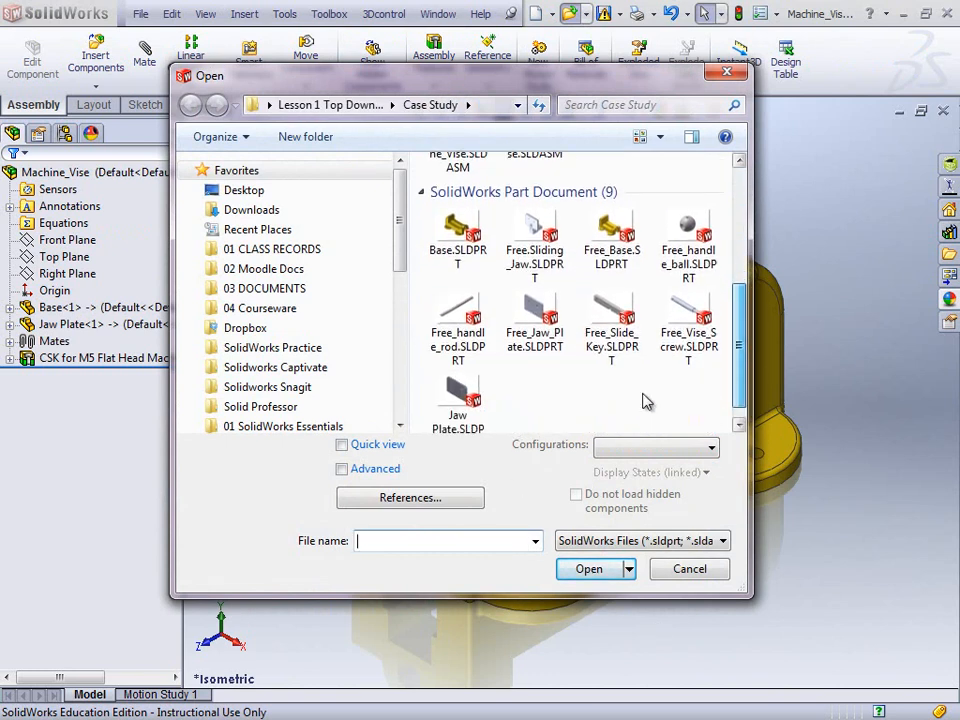
click(532, 325)
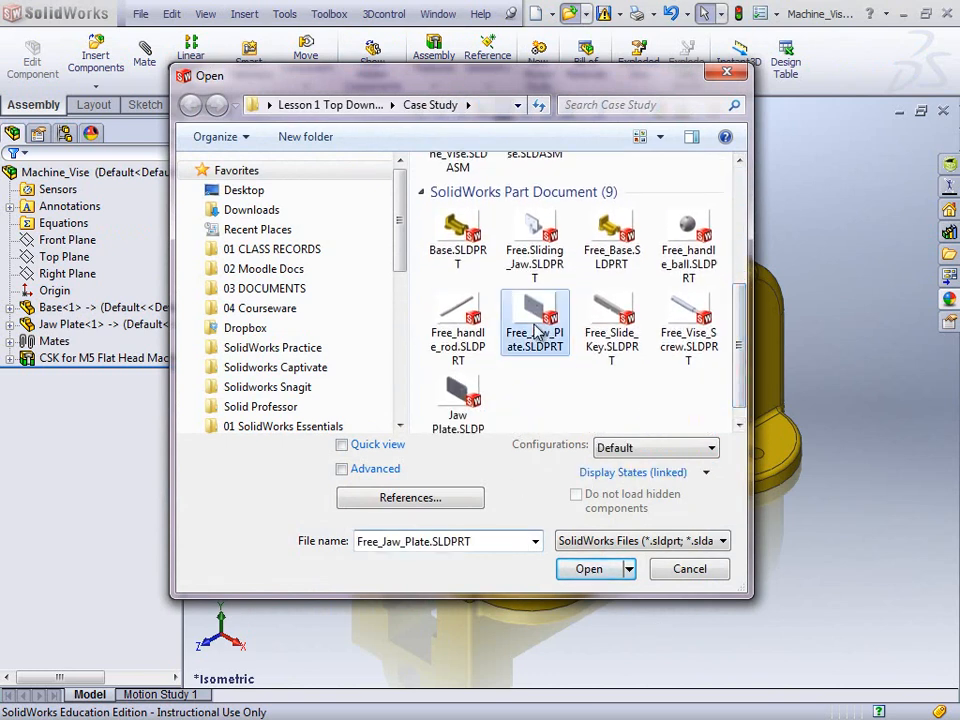
click(478, 405)
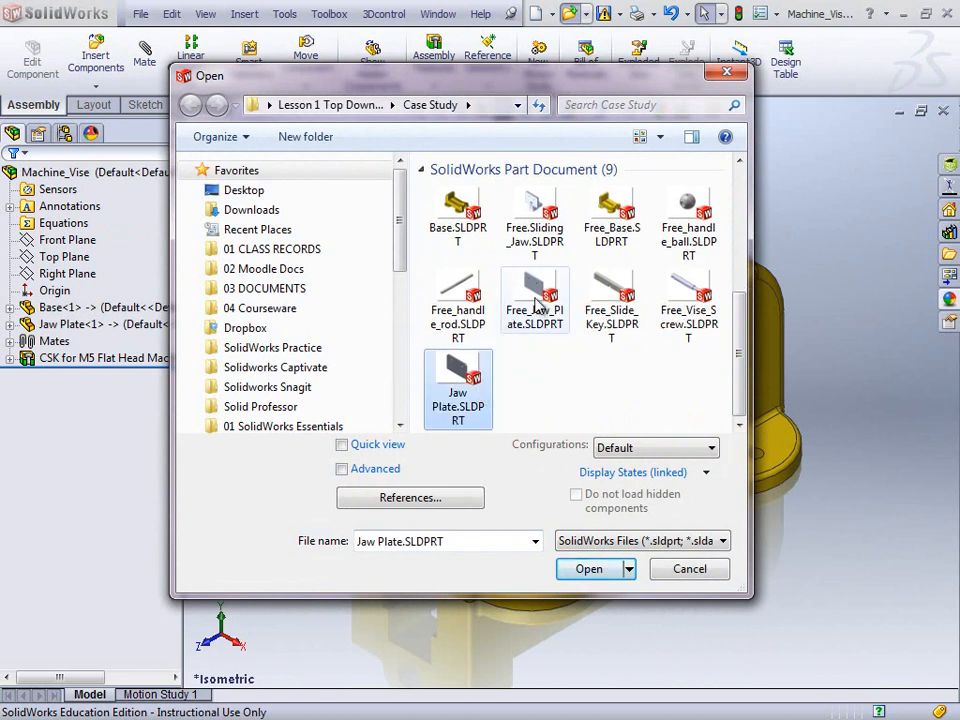
click(568, 575)
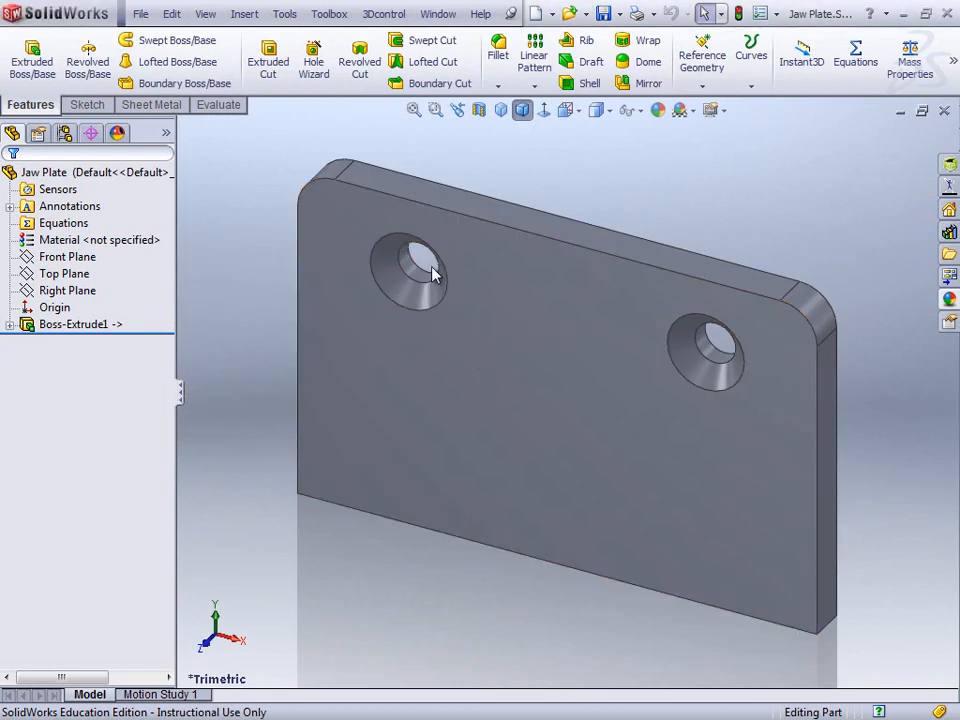
- Examine the Jaw Plate's countersunk holes and the sketch under Boss-Extrude1
scroll(433, 300, down, 3)
click(10, 325)
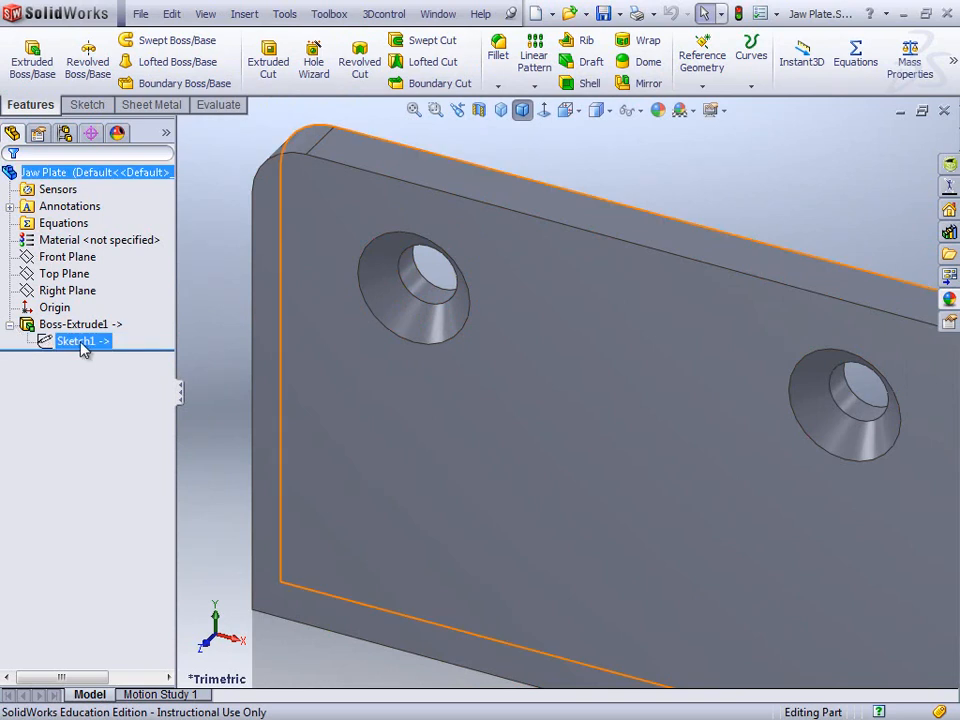
click(10, 325)
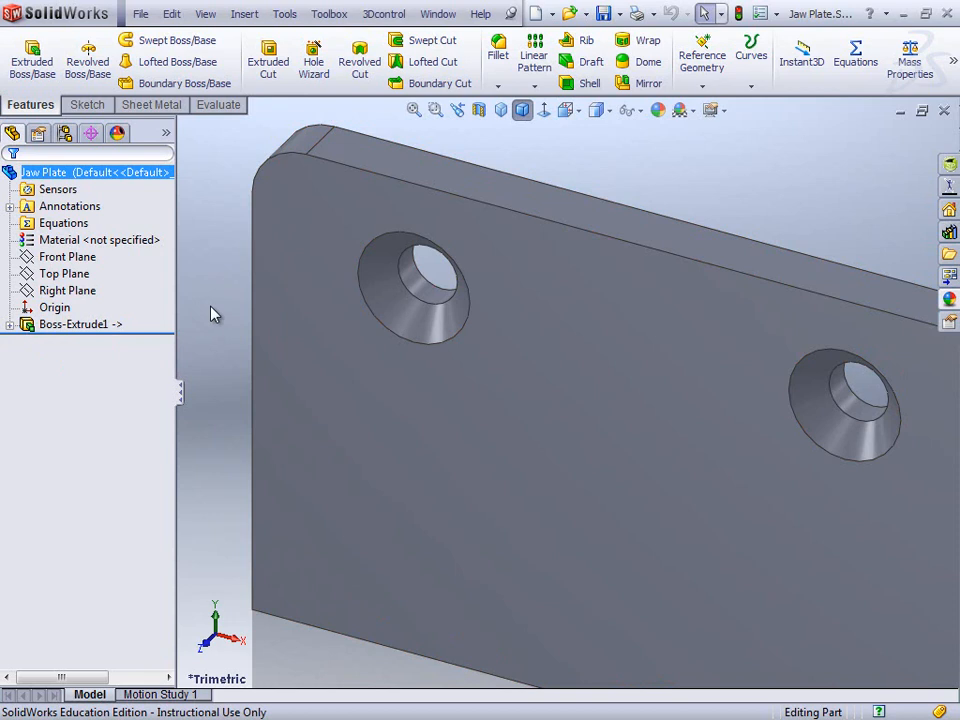
key(f)
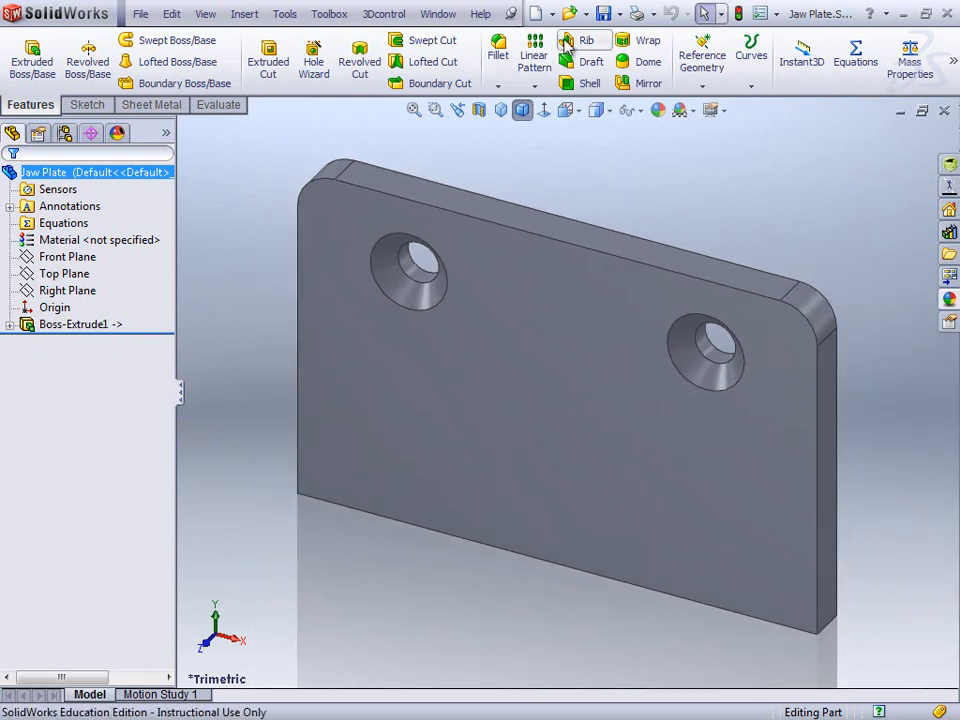
- Rebuild the Jaw Plate part to update its feature tree and return to the Machine_Vise assembly
click(740, 18)
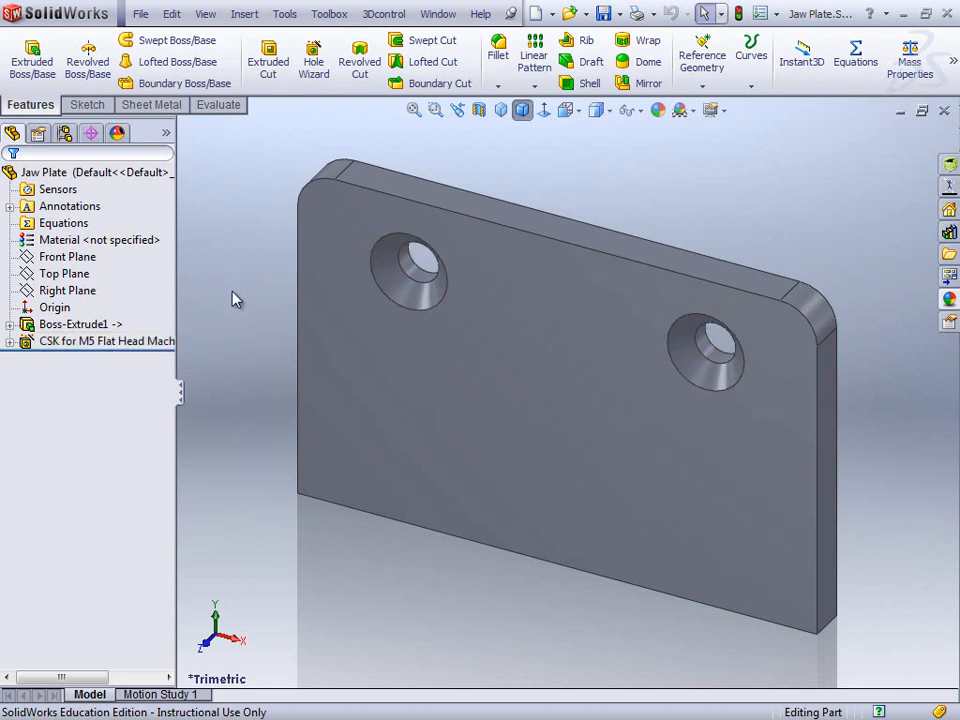
click(100, 327)
click(438, 14)
click(458, 178)
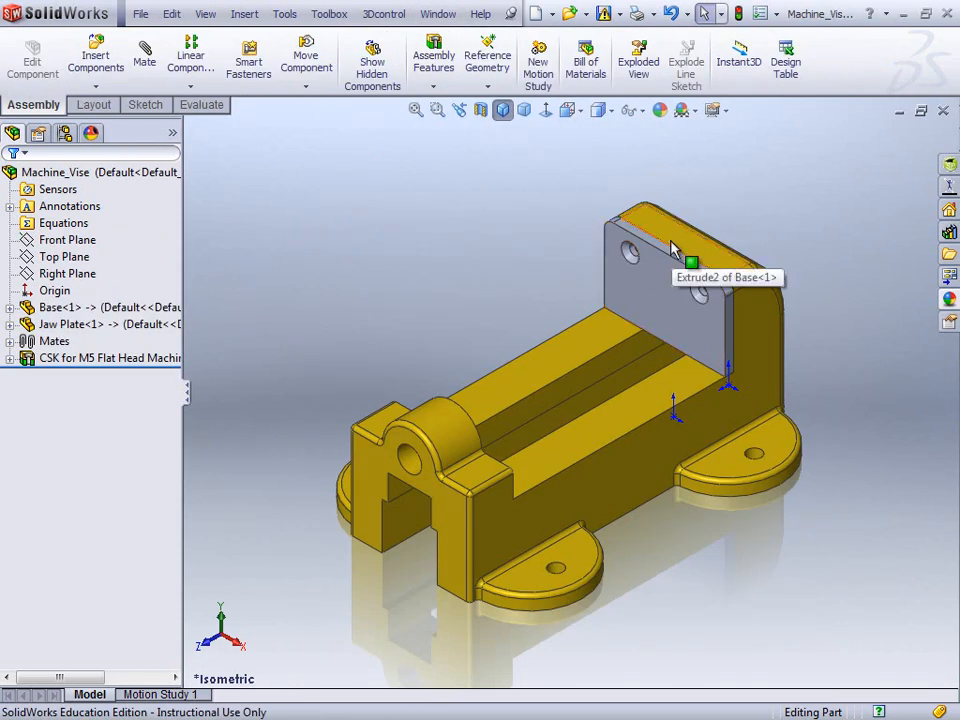